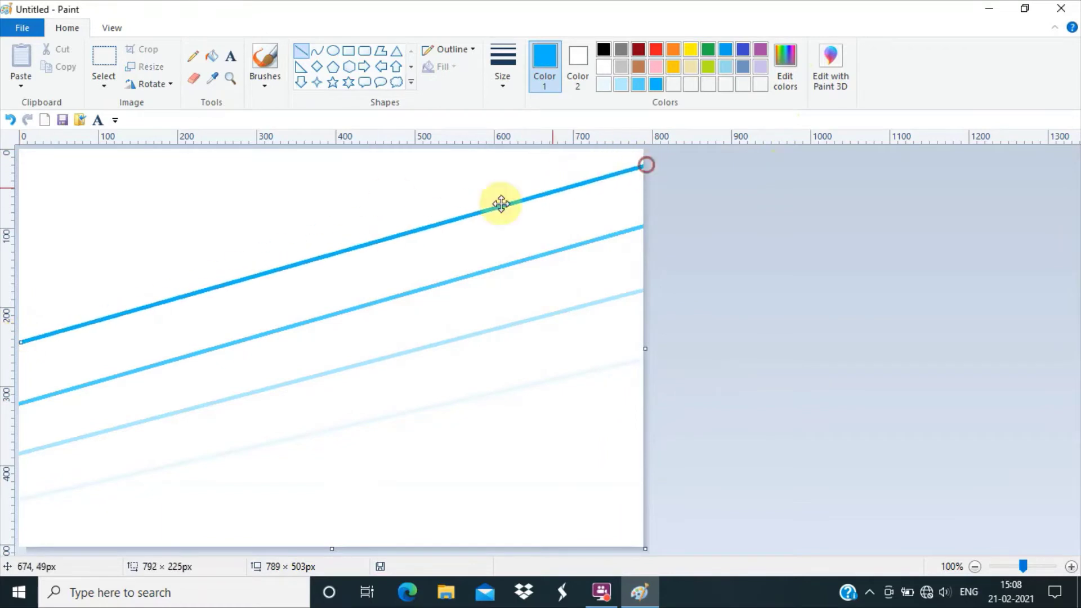
Step: Define a darker custom blue and draw a diagonal line across the canvas's upper-left corner
click(788, 79)
click(701, 293)
click(403, 405)
drag(18, 257, 363, 146)
drag(19, 255, 7, 258)
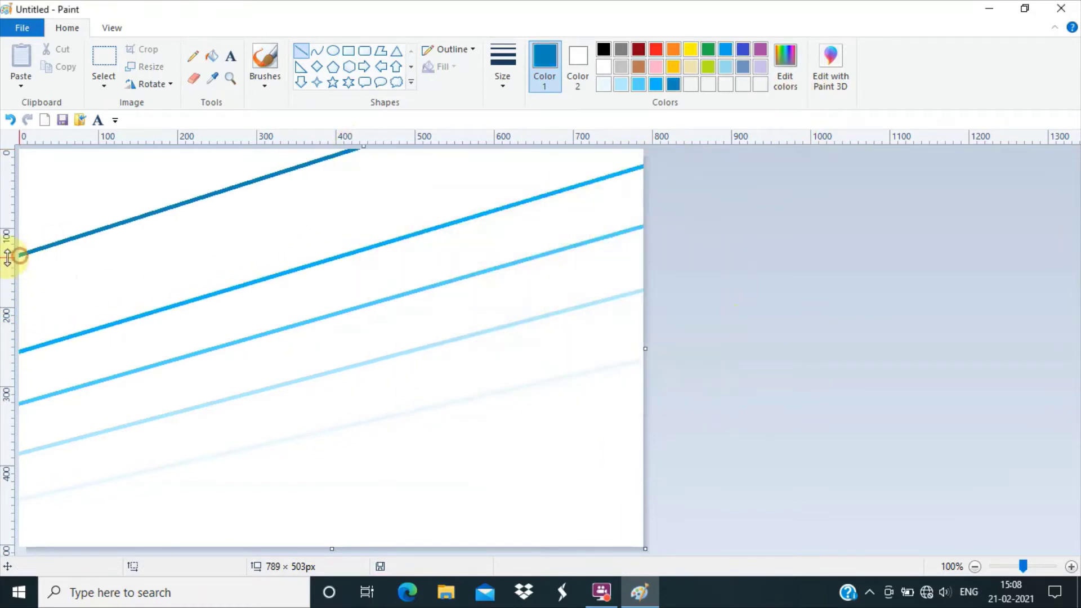
Step: Fill the bands between the diagonal lines with their matching blues, from dark at the upper left to pale lower down
click(218, 58)
click(152, 180)
click(656, 84)
click(531, 179)
click(639, 85)
click(579, 201)
click(620, 85)
click(564, 289)
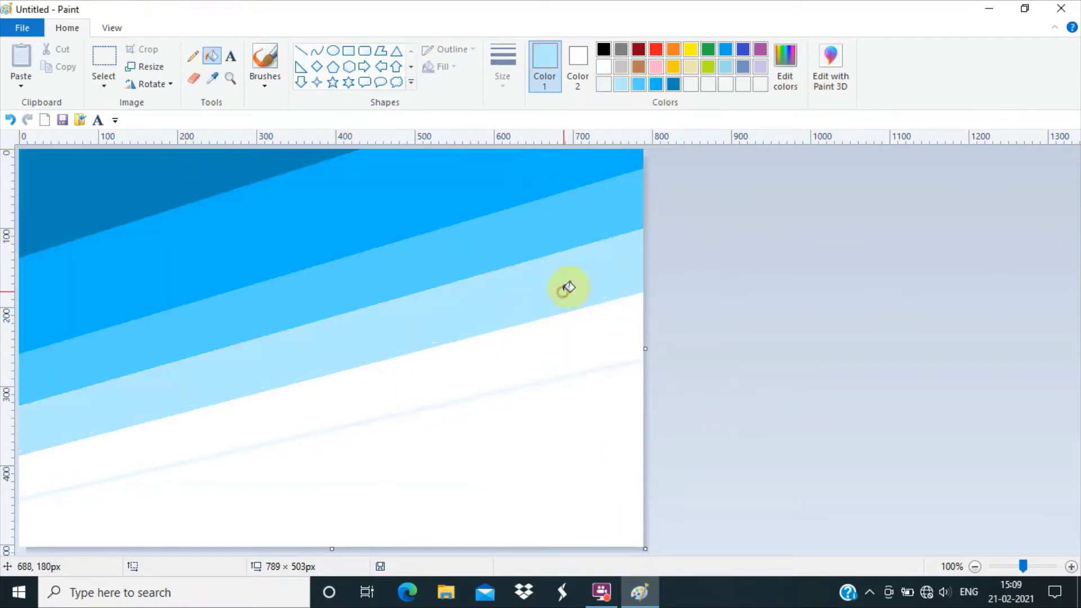
Step: Shrink the image horizontally to 1 percent twice, keeping the vertical scale at 100 percent
click(147, 66)
text(100)
key(Return)
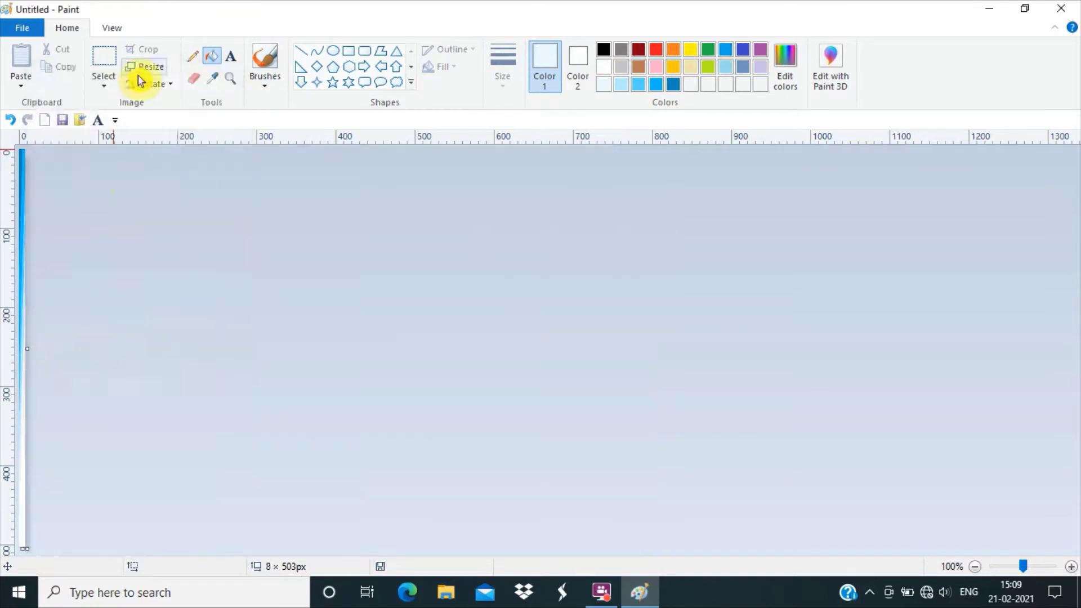
click(145, 69)
text(1)
click(124, 360)
Step: Stretch the image horizontally by 500 percent twice without maintaining the aspect ratio, to 25 px wide
click(149, 69)
click(58, 213)
text(500)
click(104, 361)
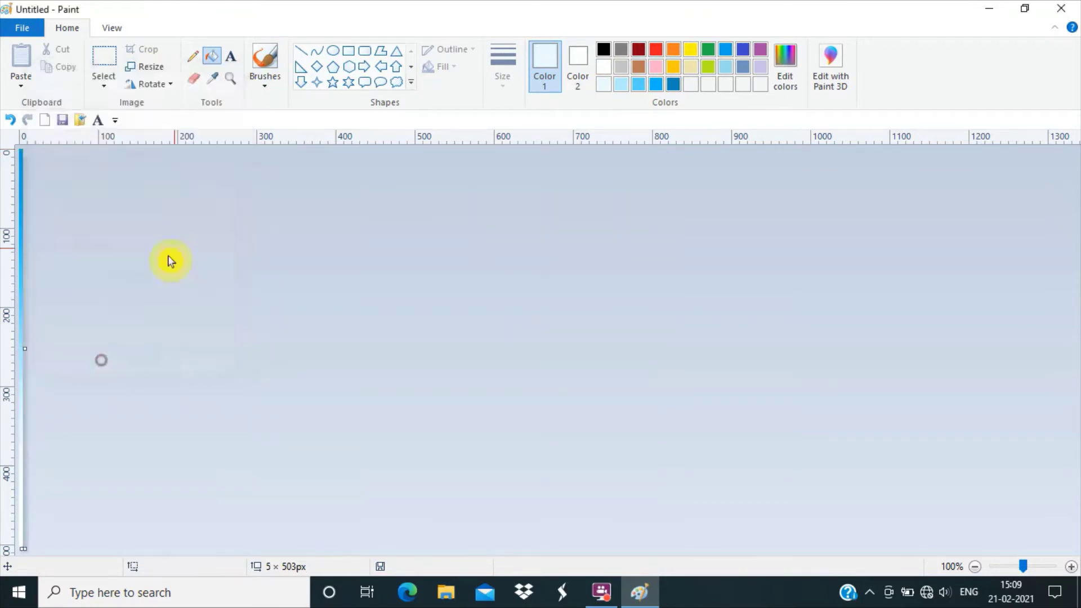
click(147, 67)
click(58, 213)
text(500)
key(Return)
Step: Stretch the image horizontally by 500 percent two more times without maintaining the aspect ratio, to 625 px wide
click(148, 67)
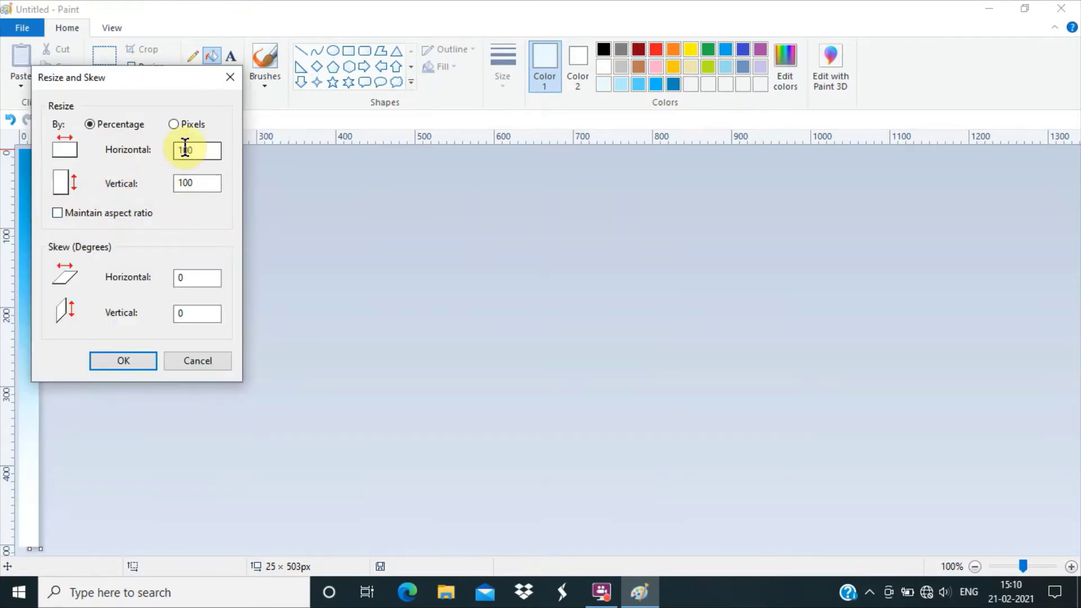
click(123, 361)
click(148, 68)
click(58, 213)
click(183, 150)
key(BackSpace)
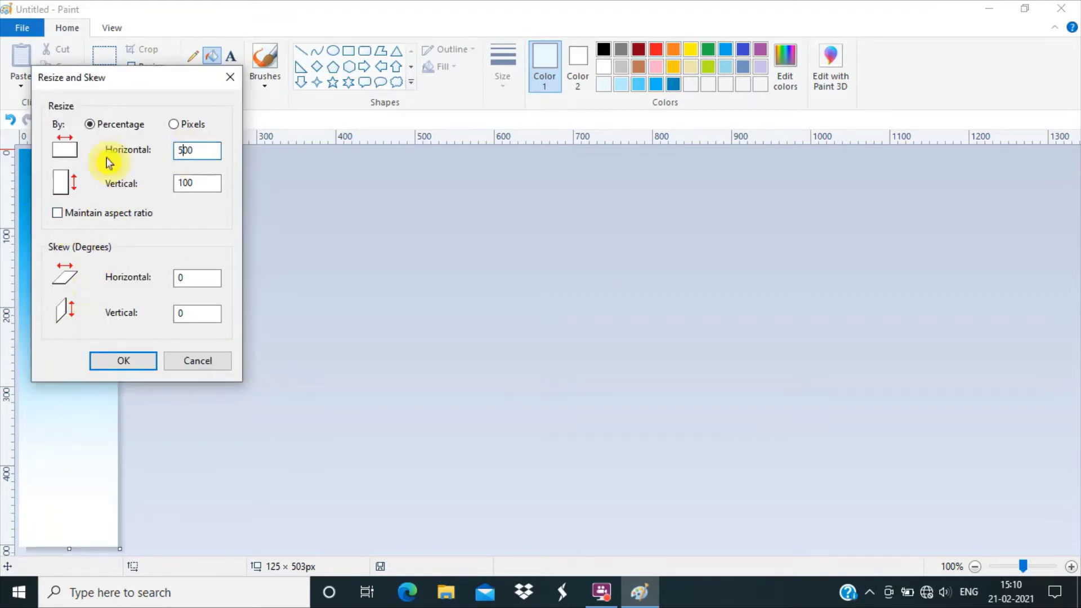
key(Return)
Step: Stretch the gradient image horizontally to 937 px wide, keeping the vertical scale at 100 percent
key(ctrl+w)
text(00)
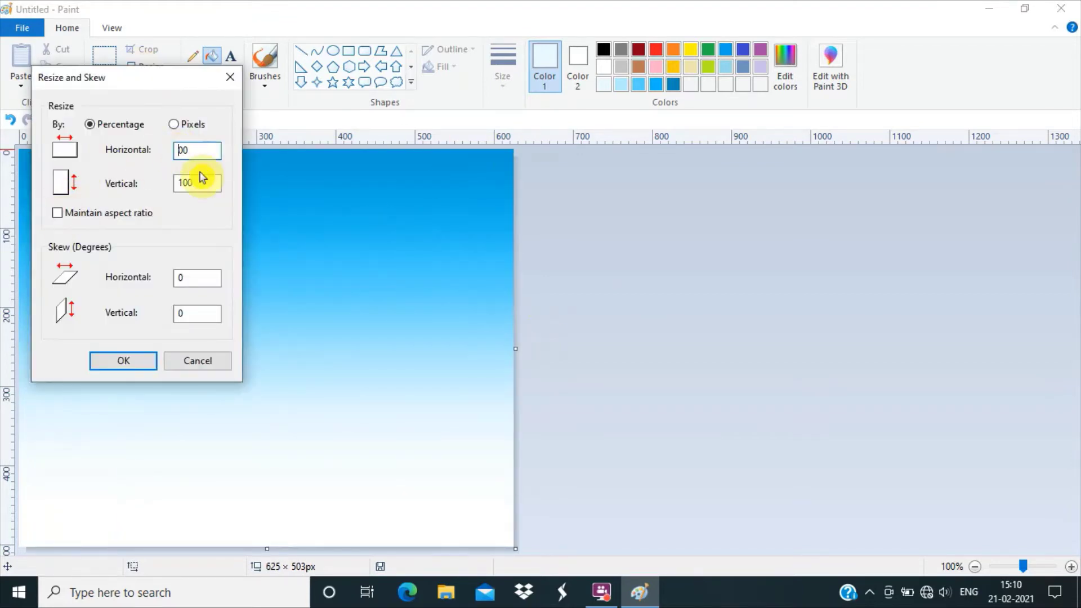
key(Return)
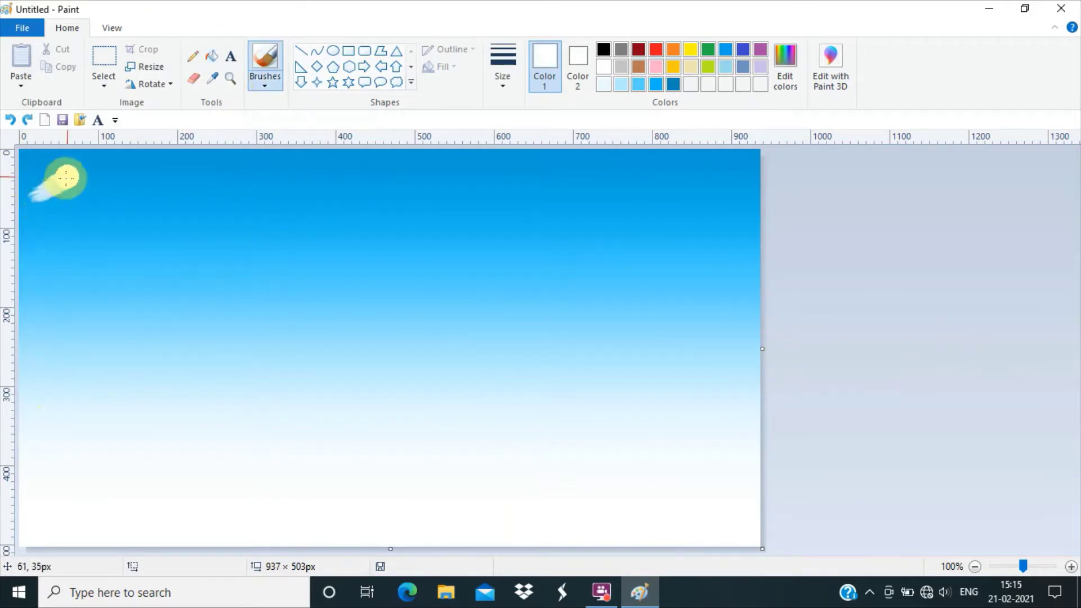
Step: Paint overlapping white diagonal cloud streaks across the sky's upper-left corner with a soft, wide brush
mouse_move(53, 174)
mouse_down()
mouse_move(27, 198)
mouse_move(32, 213)
mouse_move(26, 171)
mouse_move(22, 202)
mouse_move(58, 210)
mouse_up()
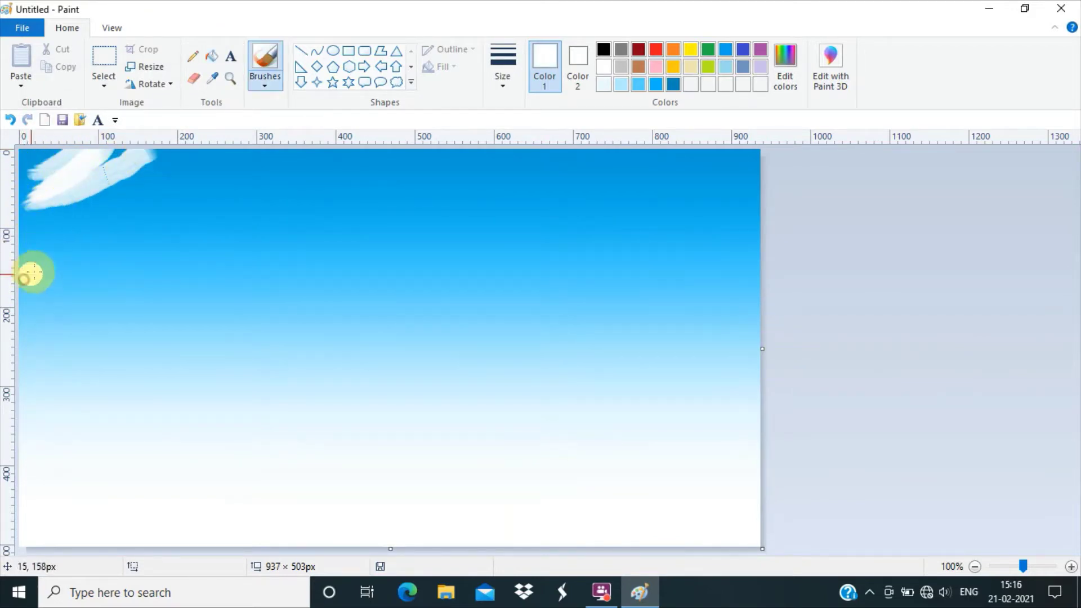
drag(29, 270, 338, 141)
mouse_move(59, 261)
mouse_down()
mouse_move(135, 237)
mouse_move(263, 171)
mouse_up()
drag(283, 158, 359, 133)
mouse_move(29, 229)
mouse_down()
mouse_move(107, 200)
mouse_move(95, 211)
mouse_move(51, 201)
mouse_move(279, 144)
mouse_move(144, 189)
mouse_move(297, 144)
mouse_up()
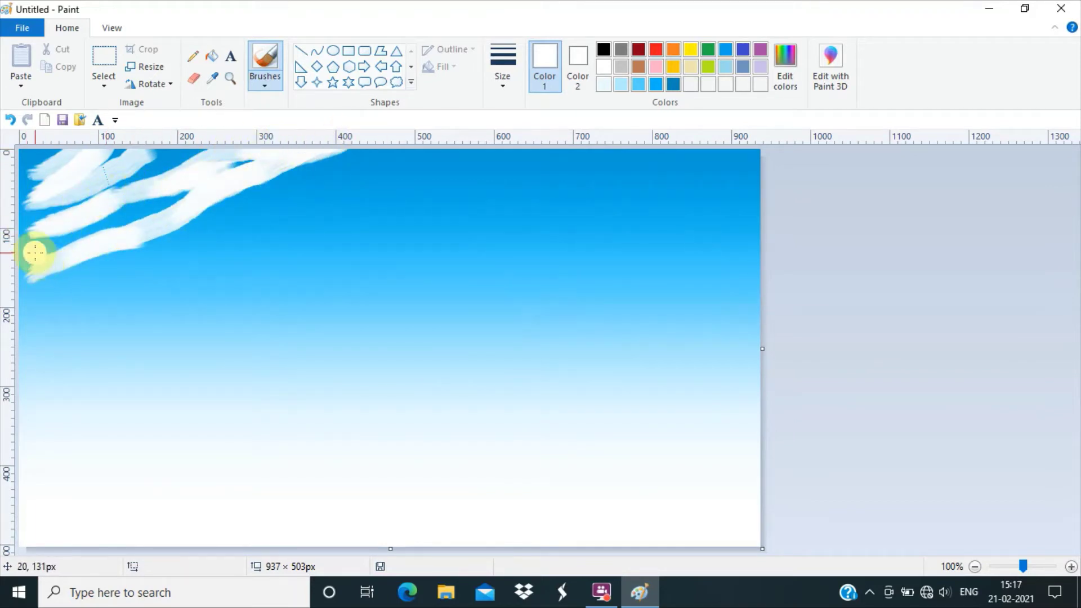
drag(34, 245, 166, 172)
drag(115, 170, 172, 149)
drag(219, 215, 410, 141)
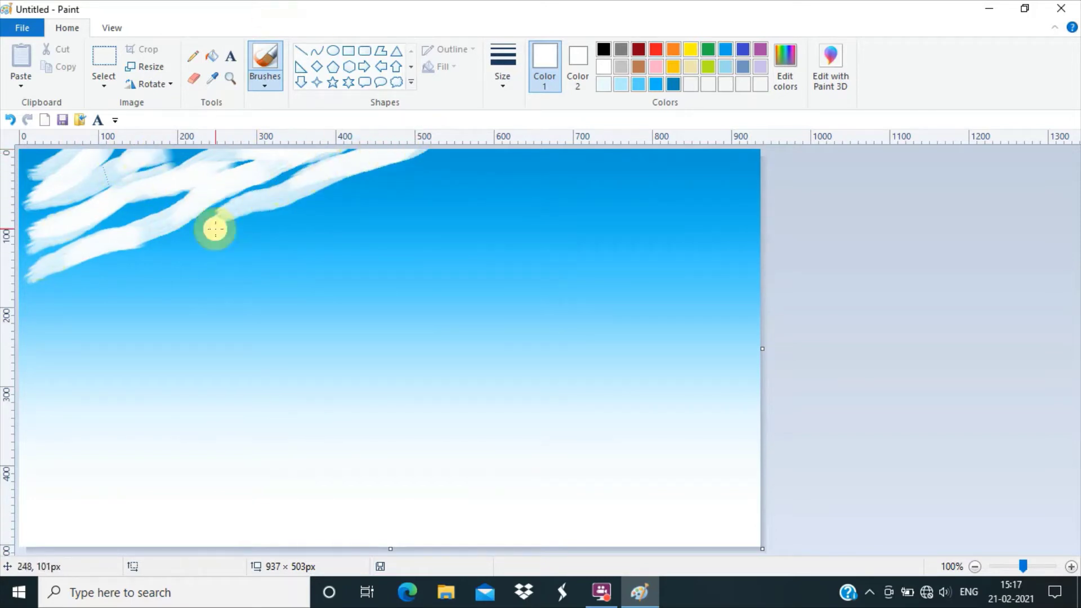
mouse_move(212, 227)
mouse_down()
mouse_move(246, 199)
mouse_move(251, 225)
mouse_move(378, 146)
mouse_move(411, 166)
mouse_move(464, 140)
mouse_move(411, 149)
mouse_move(351, 185)
mouse_up()
drag(179, 190, 131, 214)
drag(52, 184, 2, 222)
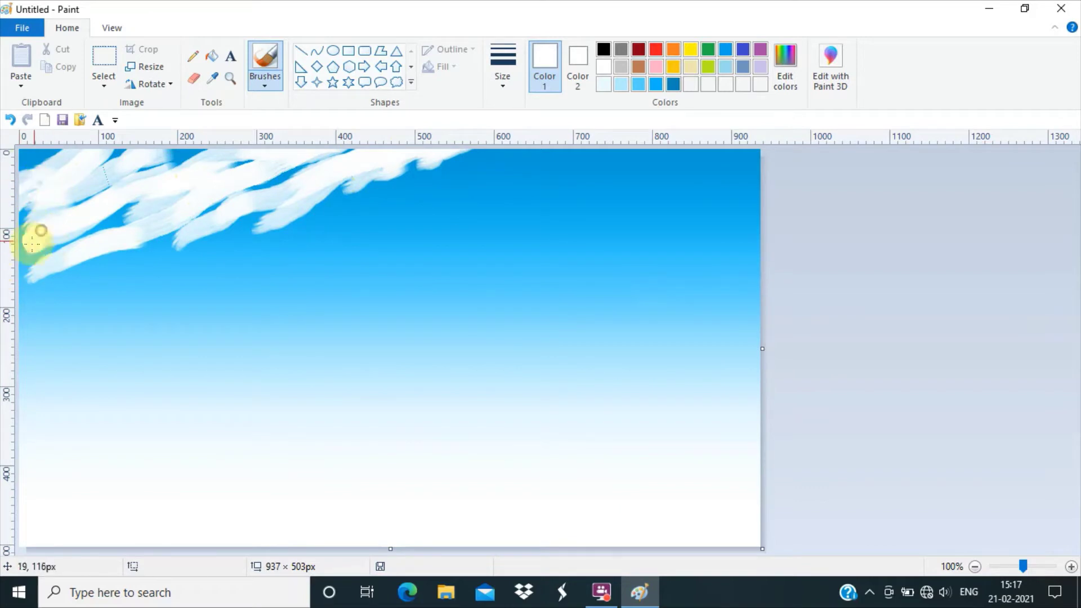
drag(84, 234, 273, 172)
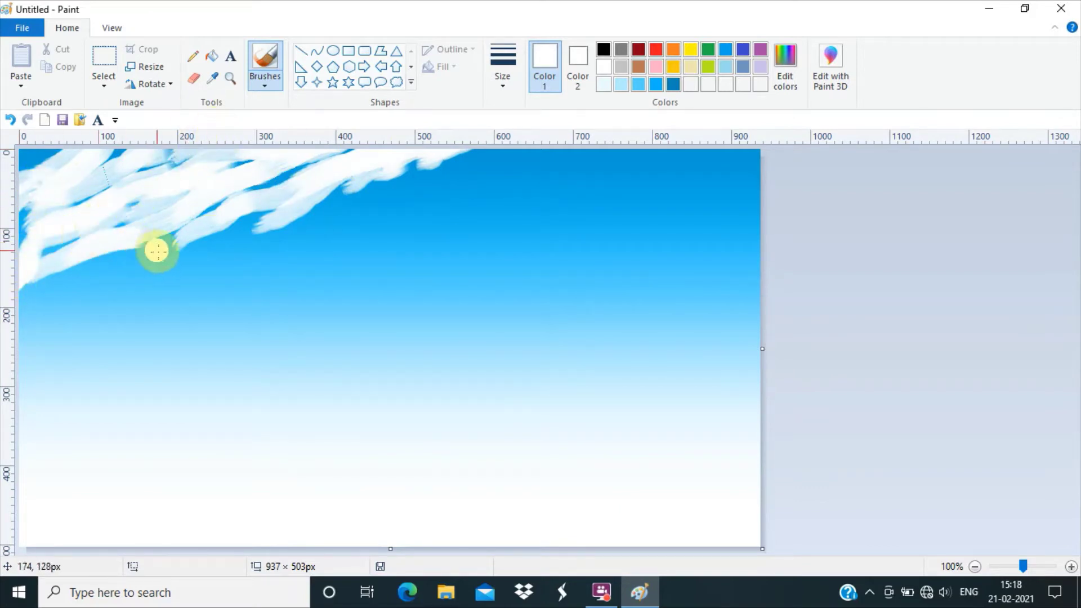
drag(158, 250, 225, 198)
drag(240, 238, 315, 181)
Step: Roughen the white cloud streaks by painting over their edges and gaps with a grainy brush
click(265, 85)
click(359, 108)
drag(28, 259, 84, 208)
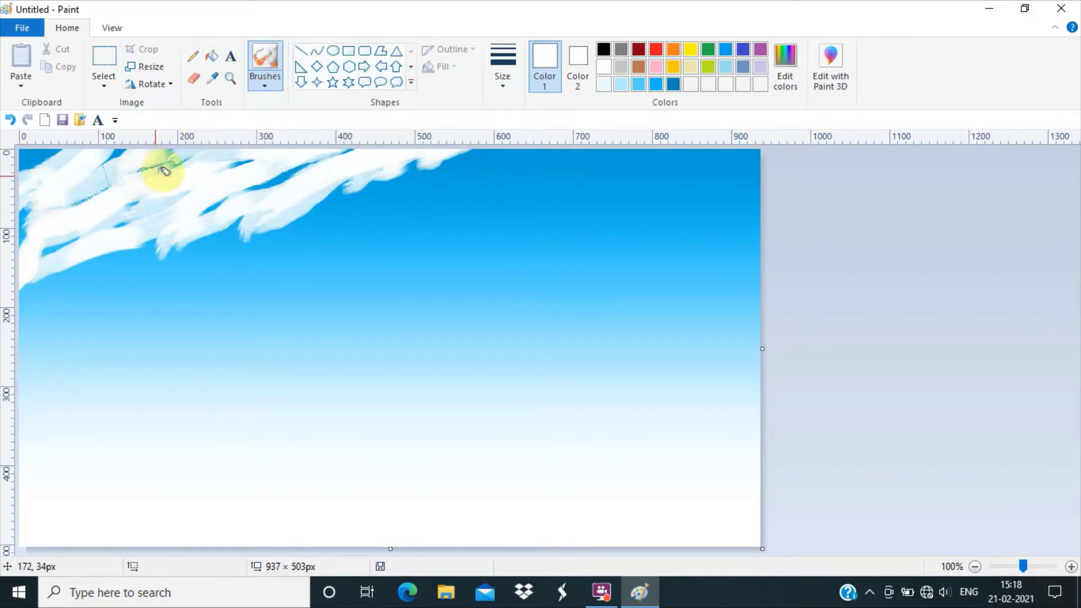
mouse_move(156, 176)
mouse_down()
mouse_move(104, 220)
mouse_move(247, 152)
mouse_move(103, 236)
mouse_move(299, 183)
mouse_move(269, 207)
mouse_move(350, 179)
mouse_move(62, 242)
mouse_move(99, 154)
mouse_move(29, 164)
mouse_move(29, 255)
mouse_move(265, 223)
mouse_move(394, 164)
mouse_move(53, 205)
mouse_move(186, 205)
mouse_move(335, 164)
mouse_up()
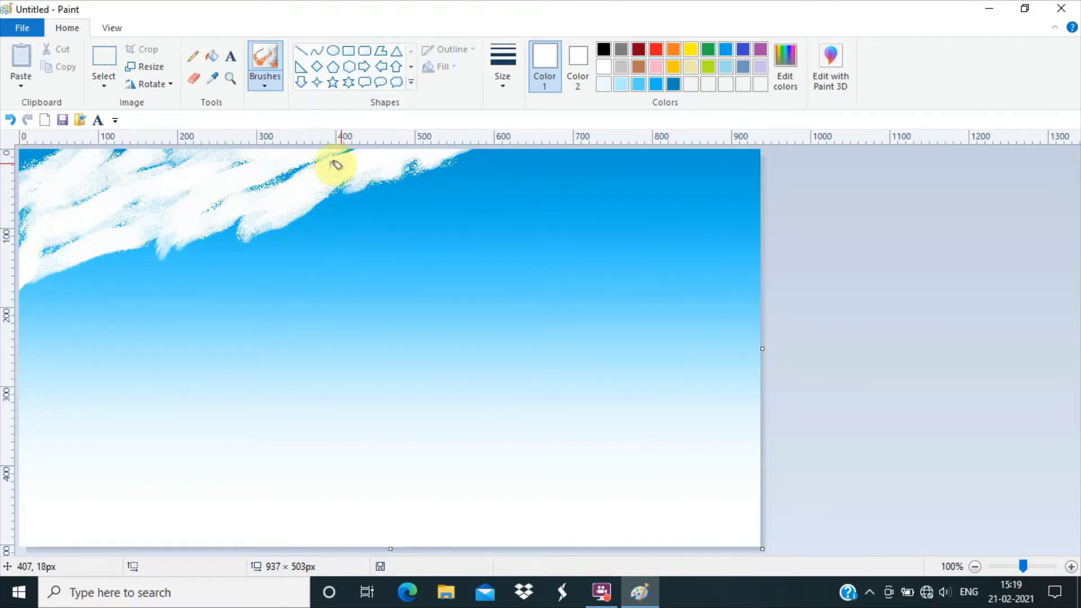
Step: Paint soft pale patches along the cloud's lower edge, with a few small detached puffs below it
click(264, 84)
click(265, 159)
mouse_move(25, 298)
mouse_down()
mouse_move(73, 271)
mouse_move(103, 278)
mouse_move(304, 228)
mouse_up()
drag(322, 212, 398, 188)
drag(409, 191, 426, 178)
click(448, 168)
drag(233, 274, 189, 274)
drag(104, 295, 120, 287)
click(79, 301)
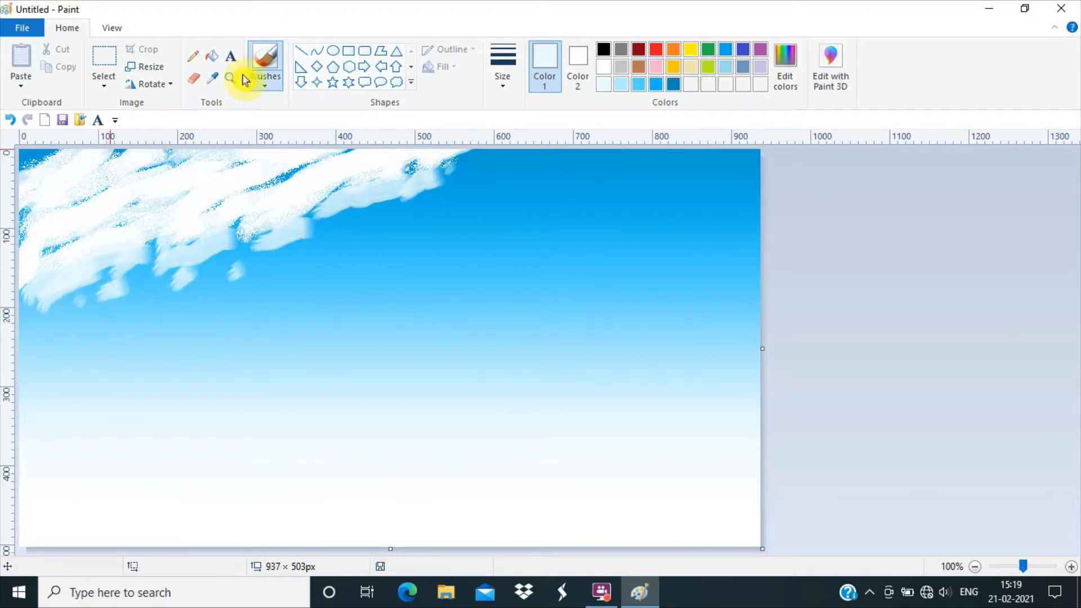
Step: Texture the pale patches along the cloud's lower edge with white strokes of a grainy brush
click(264, 84)
click(267, 141)
click(602, 68)
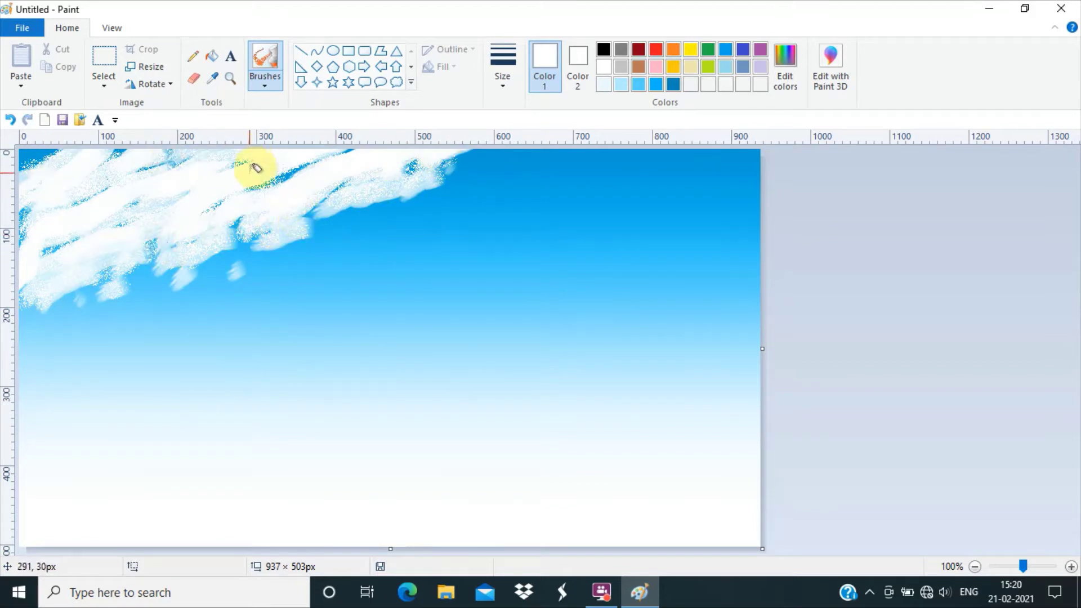
drag(179, 247, 268, 216)
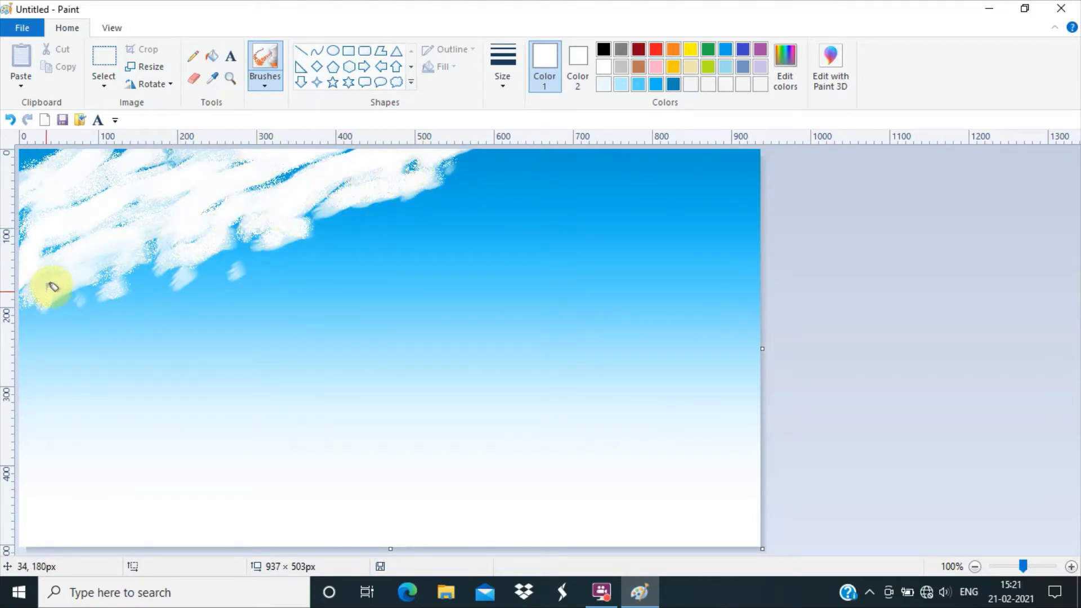
drag(137, 250, 72, 285)
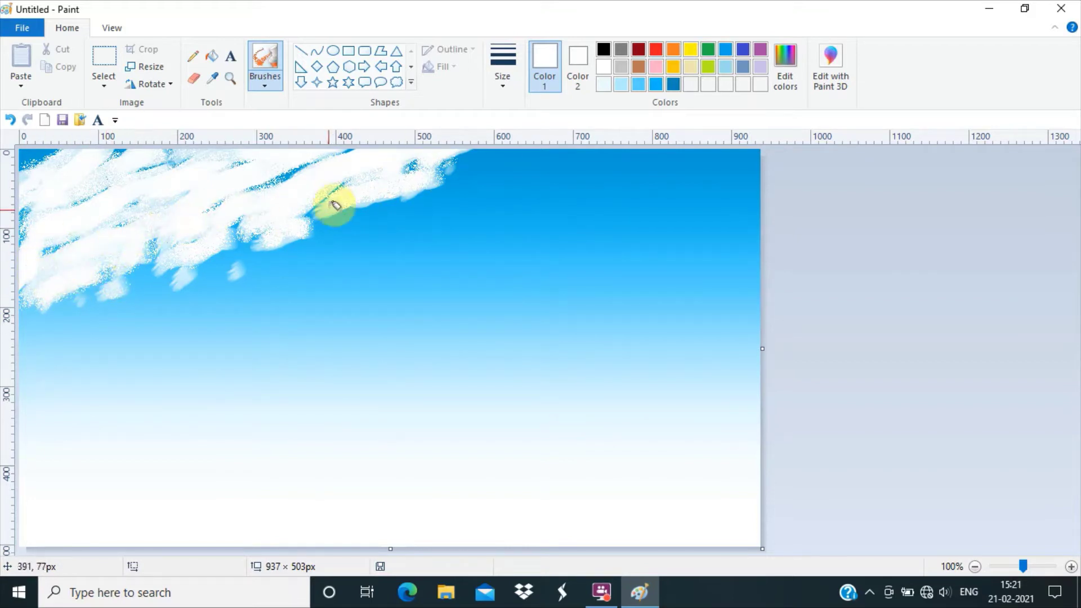
Step: Extend the cloud toward the sky's upper right with soft very pale blue patches
click(265, 71)
click(310, 143)
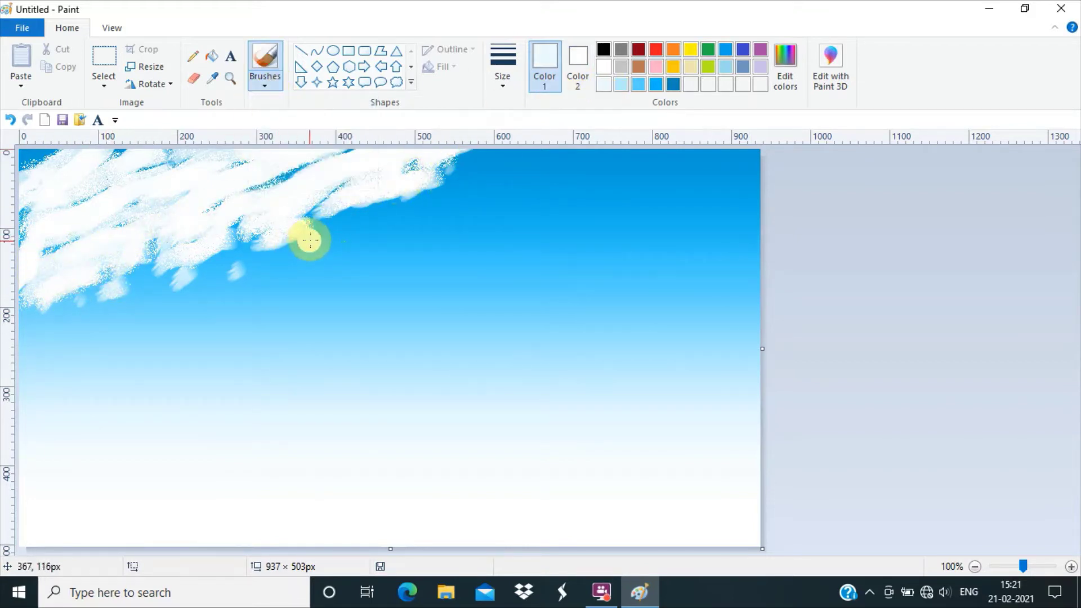
mouse_move(309, 237)
mouse_down()
mouse_move(520, 134)
mouse_move(321, 227)
mouse_move(229, 246)
mouse_move(305, 243)
mouse_move(428, 206)
mouse_move(486, 163)
mouse_move(579, 153)
mouse_move(549, 169)
mouse_move(555, 177)
mouse_move(658, 144)
mouse_up()
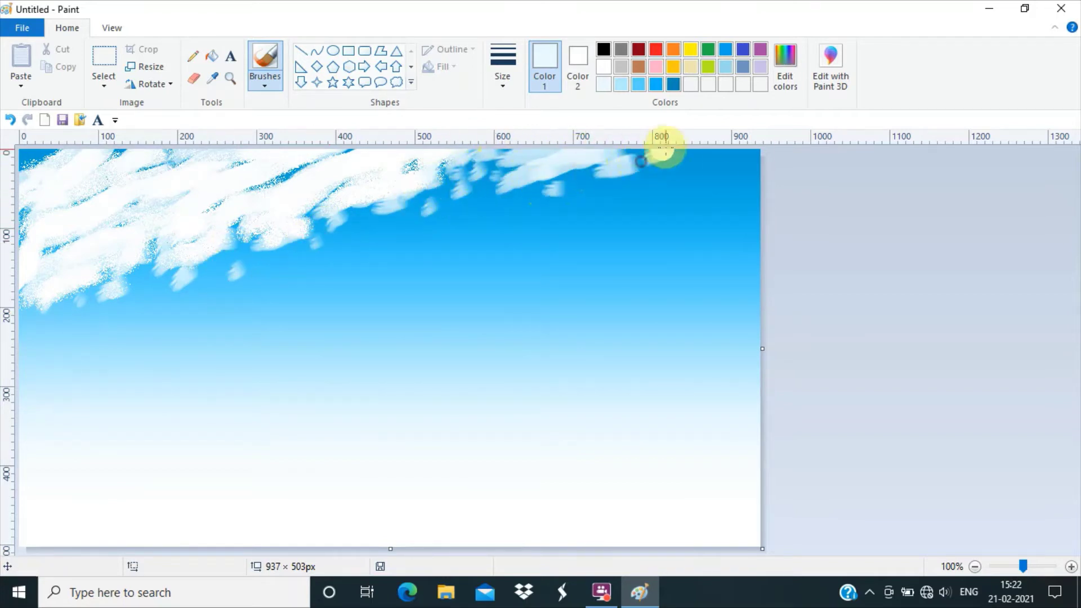
Step: Roughen the cloud's upper-right extension with grainy brush strokes in very pale blue and white
click(265, 70)
click(357, 107)
drag(556, 151, 661, 153)
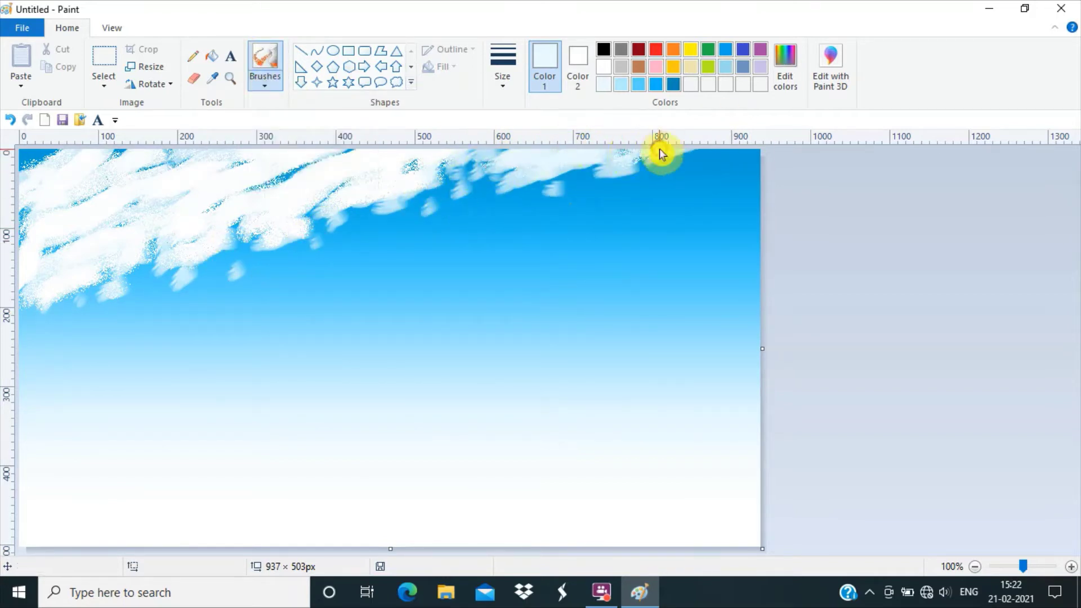
click(603, 67)
drag(512, 157, 543, 150)
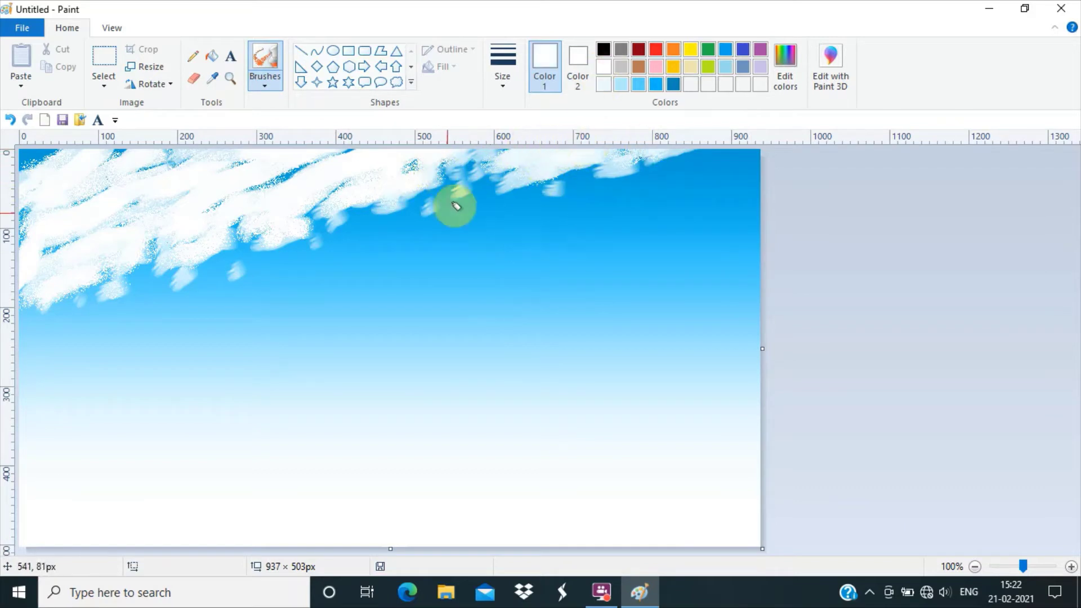
Step: Choose black, crop the painting's right side to about 800 px wide and extend the canvas to 1333 px wide
click(604, 51)
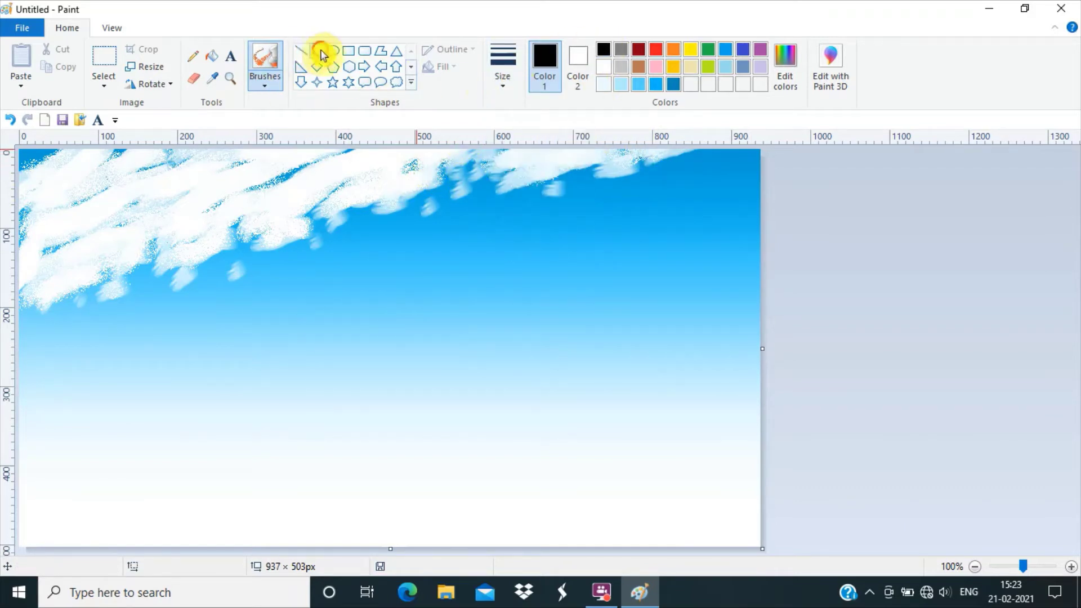
drag(763, 349, 652, 417)
drag(653, 348, 1070, 353)
Step: Try to outline the top of a small cloud with black curves in the blank area beside the sky
drag(836, 226, 888, 226)
drag(851, 224, 870, 218)
mouse_move(869, 217)
mouse_down()
mouse_move(857, 209)
mouse_move(786, 267)
mouse_move(829, 219)
mouse_move(854, 239)
mouse_up()
click(194, 77)
click(317, 51)
drag(837, 246, 778, 184)
right_click(799, 199)
click(854, 210)
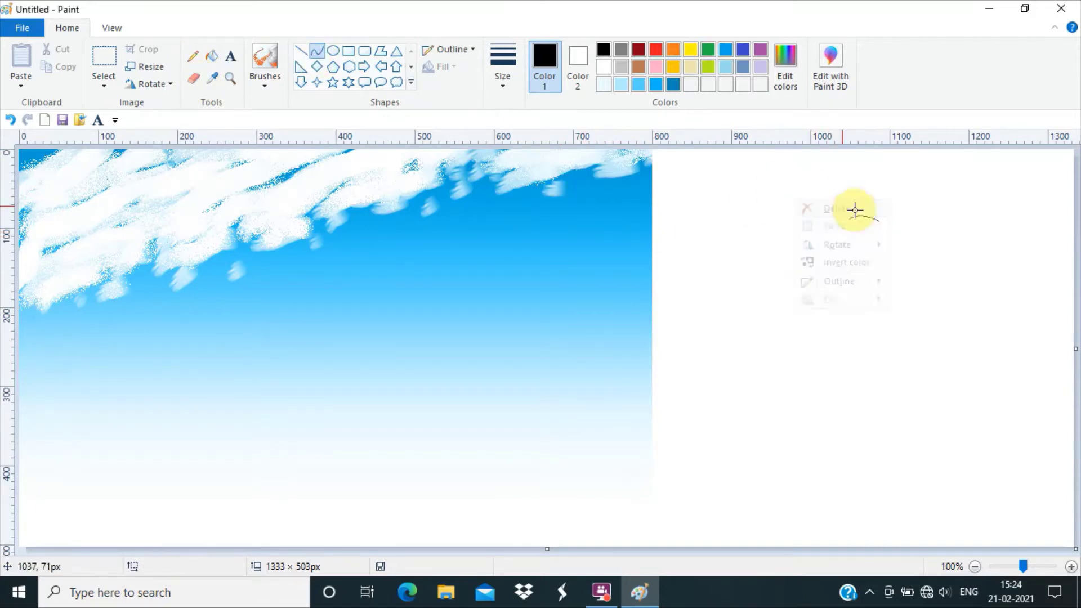
click(195, 79)
Step: Draw a cloud's top outline in the blank area with black curves: a left arc, a small middle arc and a wide right arc
mouse_move(880, 221)
mouse_down()
mouse_move(849, 218)
mouse_move(856, 234)
mouse_move(876, 232)
mouse_move(819, 251)
mouse_move(810, 270)
mouse_up()
click(317, 51)
click(870, 225)
click(869, 238)
click(838, 222)
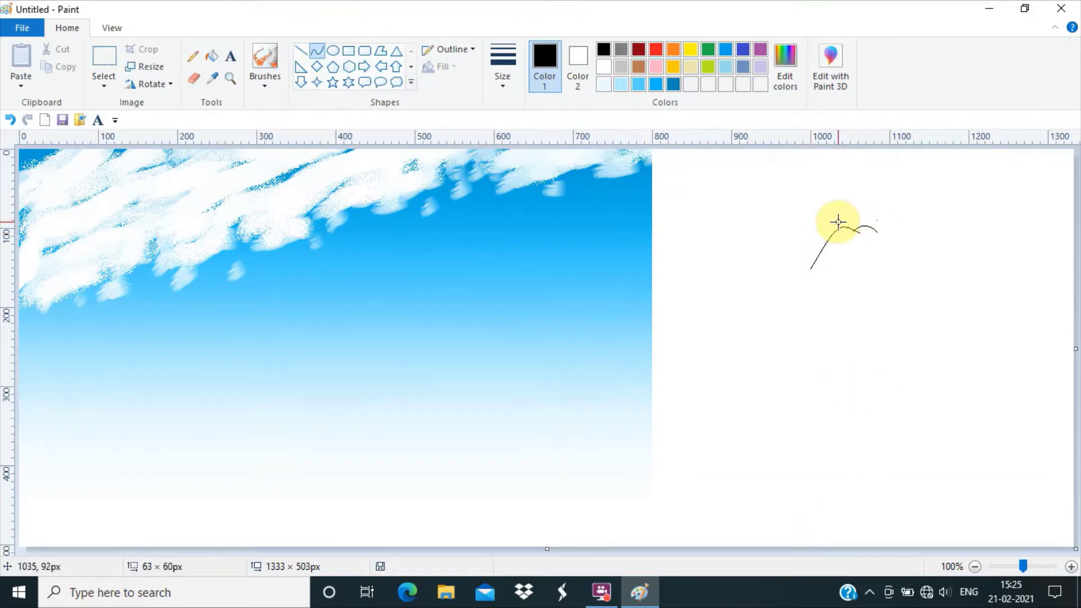
click(818, 237)
right_click(811, 539)
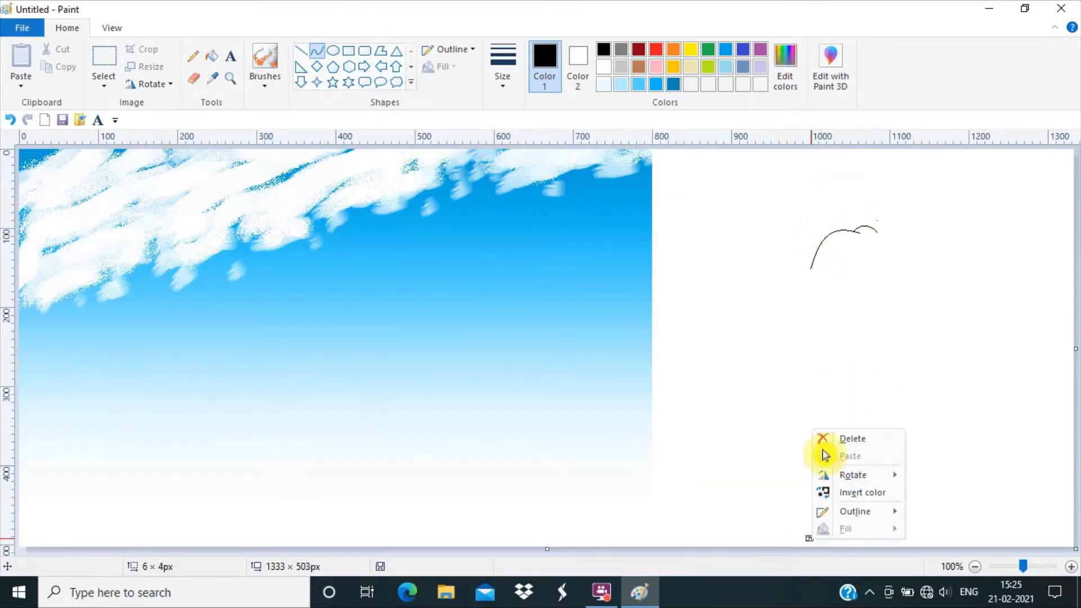
click(831, 440)
drag(873, 234, 939, 273)
click(890, 215)
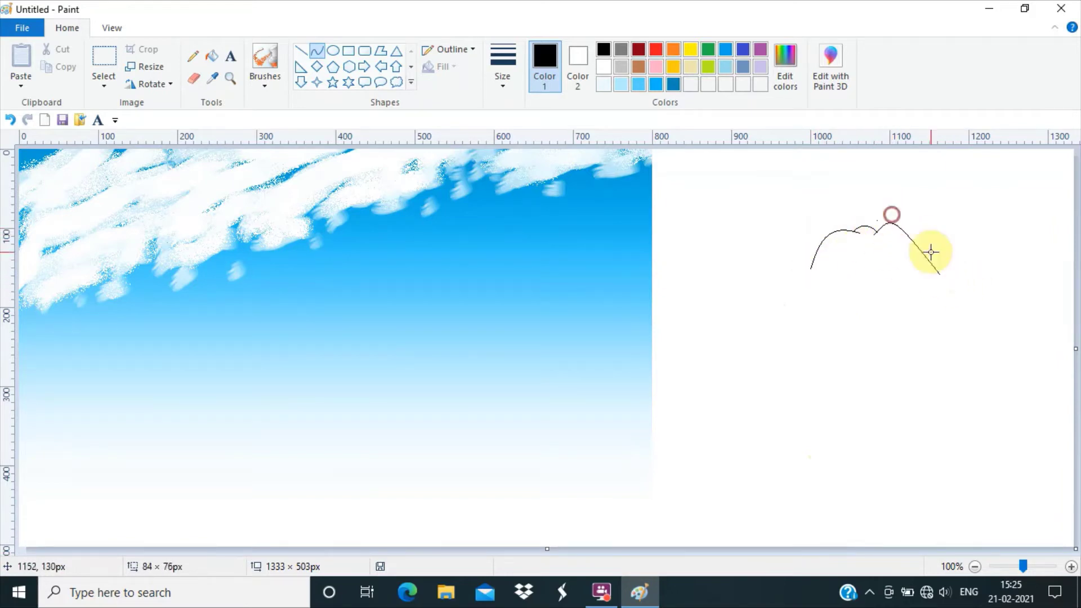
Step: Erase the lower end of the cloud's left arc and redraw it as a curve reaching further left
click(193, 78)
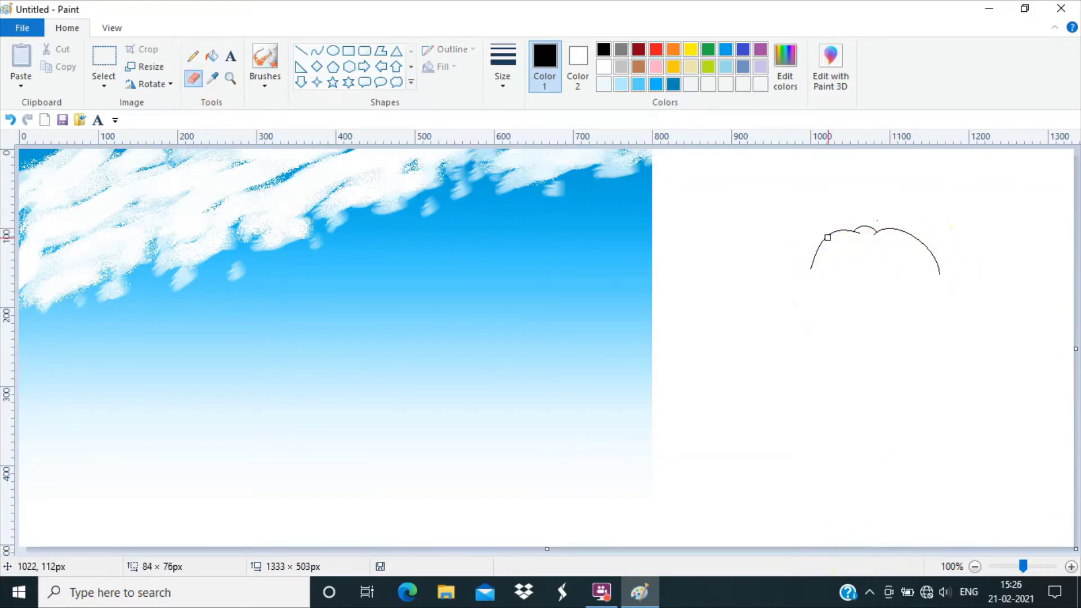
click(317, 51)
mouse_move(840, 230)
mouse_down()
mouse_move(804, 260)
mouse_move(871, 291)
mouse_move(928, 296)
mouse_up()
click(821, 239)
click(808, 245)
Step: Draw the cloud's underside as three connected scalloped curves running from the left tip toward the lower right
click(830, 500)
click(825, 268)
click(856, 543)
click(835, 271)
click(868, 277)
click(904, 549)
click(893, 281)
Step: Erase the cloud's wide right arc and draw a flatter curve from the small middle arc in its place
click(194, 79)
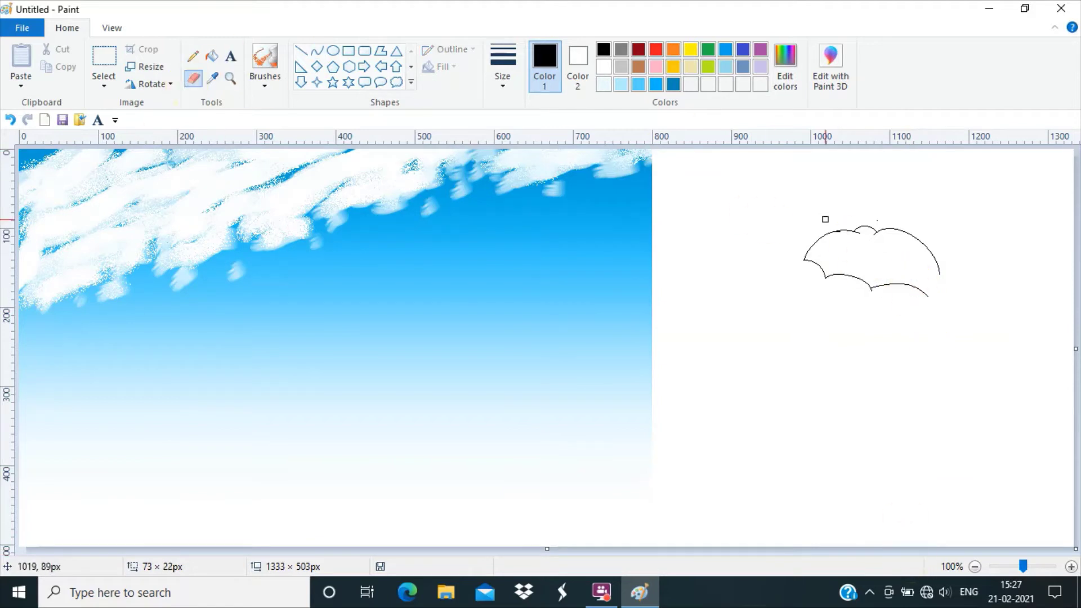
drag(920, 240, 939, 274)
click(317, 51)
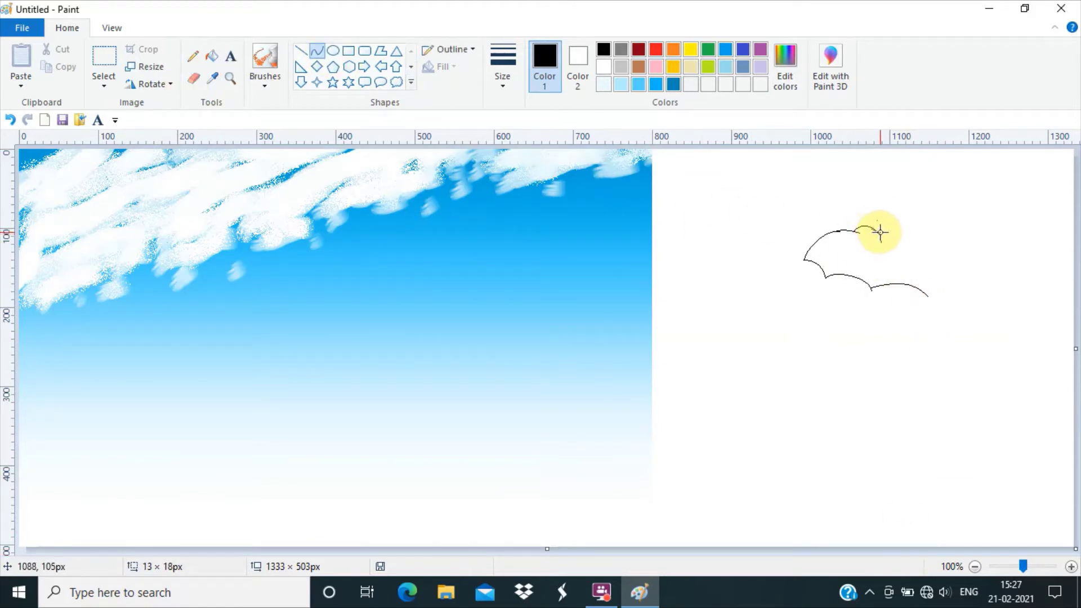
click(892, 336)
mouse_move(878, 231)
mouse_down()
mouse_move(920, 233)
mouse_move(940, 260)
mouse_move(933, 270)
mouse_move(940, 249)
mouse_up()
click(922, 249)
click(953, 350)
Step: Erase the cloud's upper-right curves and underside tip, and add a short curve about 38 px wide at the lower right
click(193, 79)
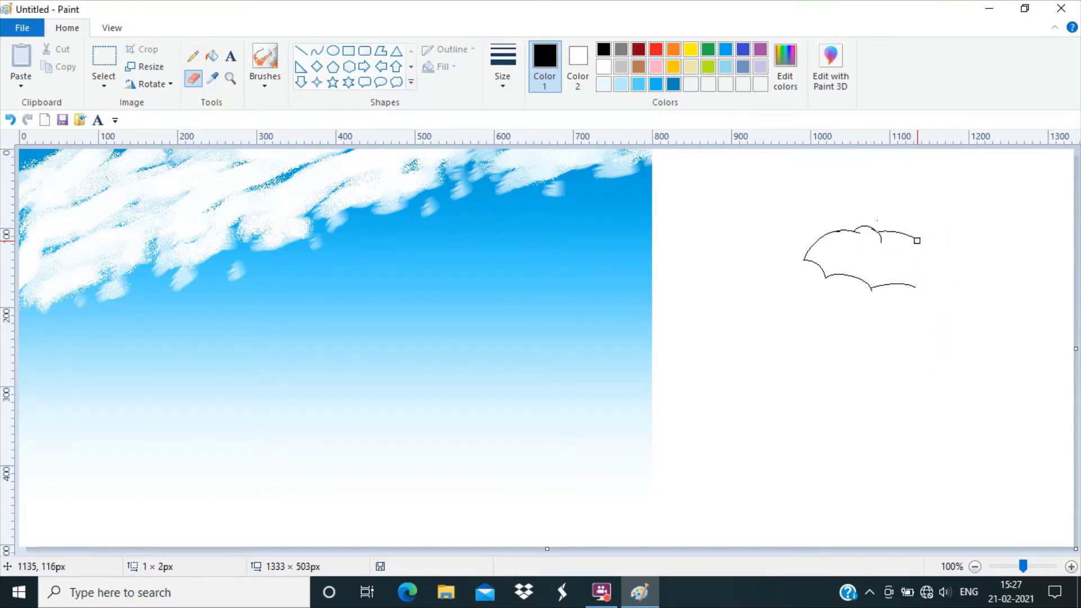
click(317, 51)
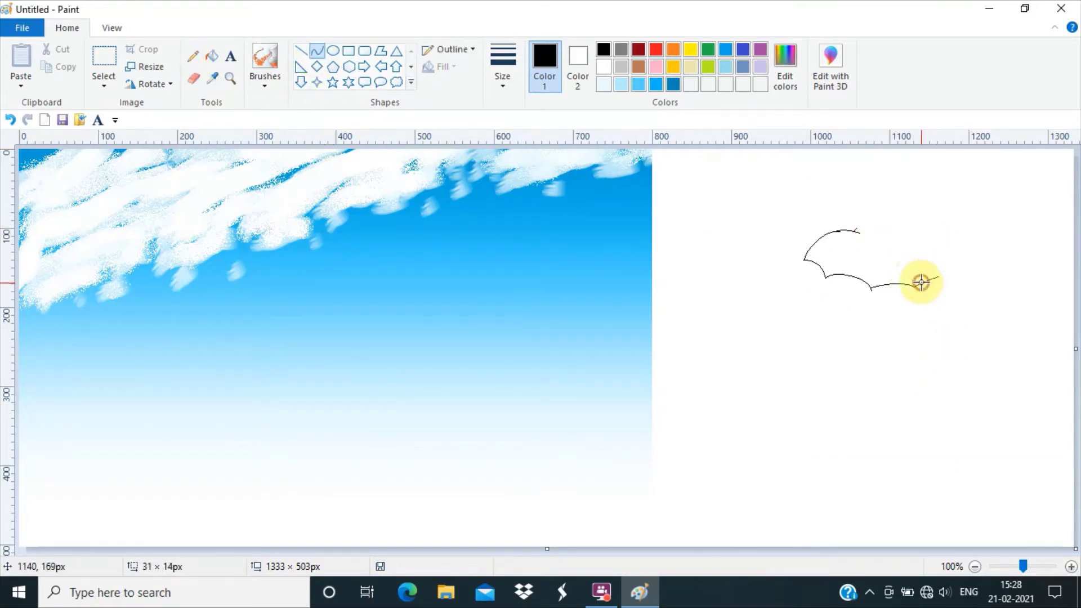
click(931, 276)
click(978, 543)
drag(940, 275, 944, 273)
key(ctrl+z)
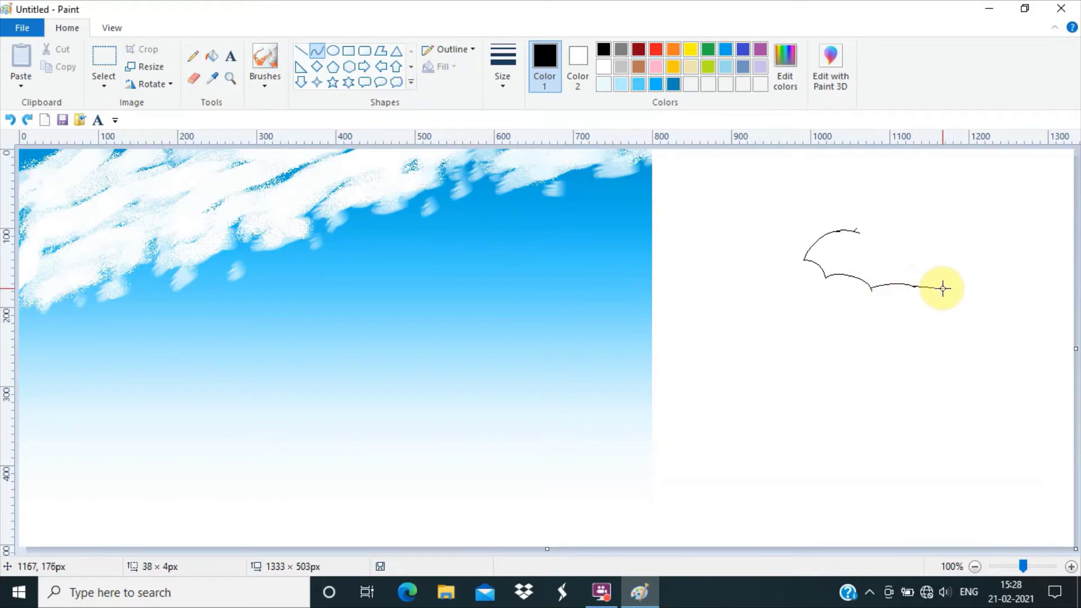
Step: Erase the third underside scallop between the second scallop and the short lower-right curve
click(193, 78)
drag(872, 288, 913, 287)
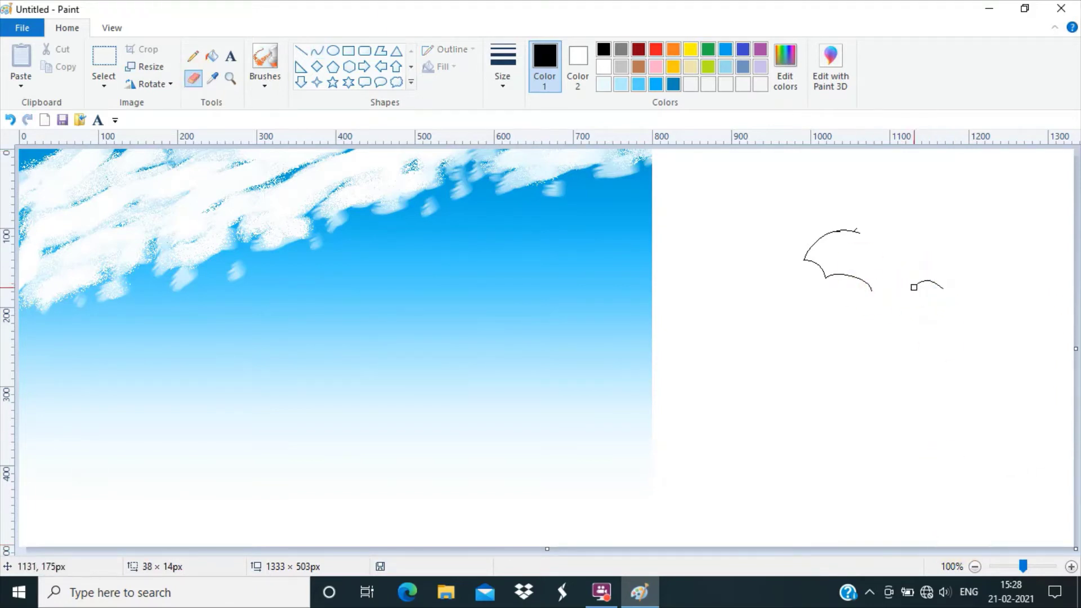
Step: Draw the third underside scallop about 50 by 20 px and a shorter fourth one at the lower right with the Curve tool
click(315, 54)
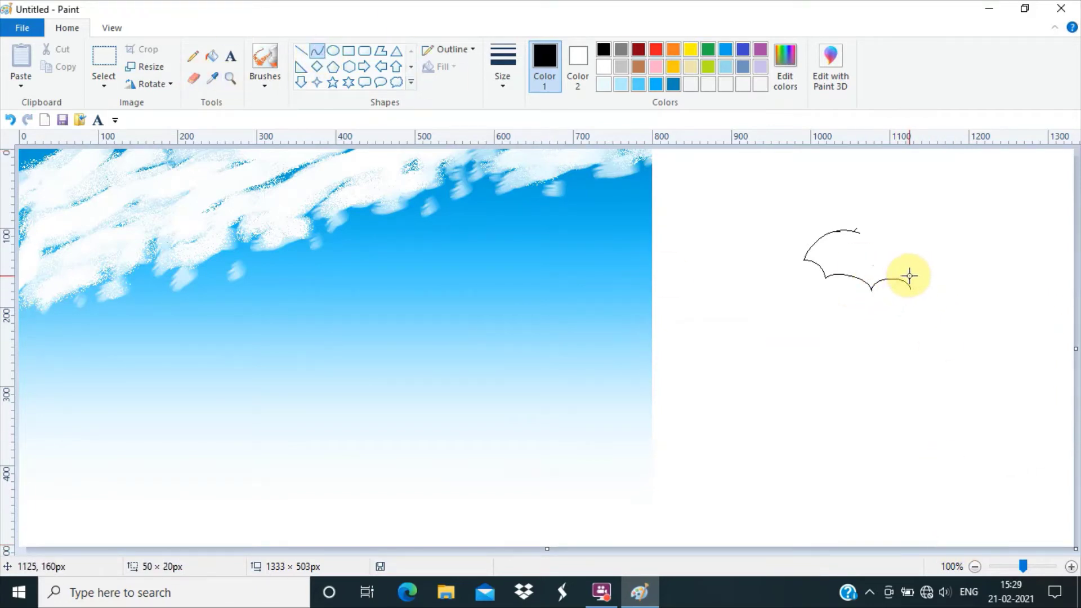
click(881, 552)
drag(910, 287, 939, 283)
click(928, 277)
click(890, 556)
Step: Draw the outline's right arc about 66 by 57 px, erase its upper-left part and replace that part with a rounder curve
drag(888, 240, 939, 285)
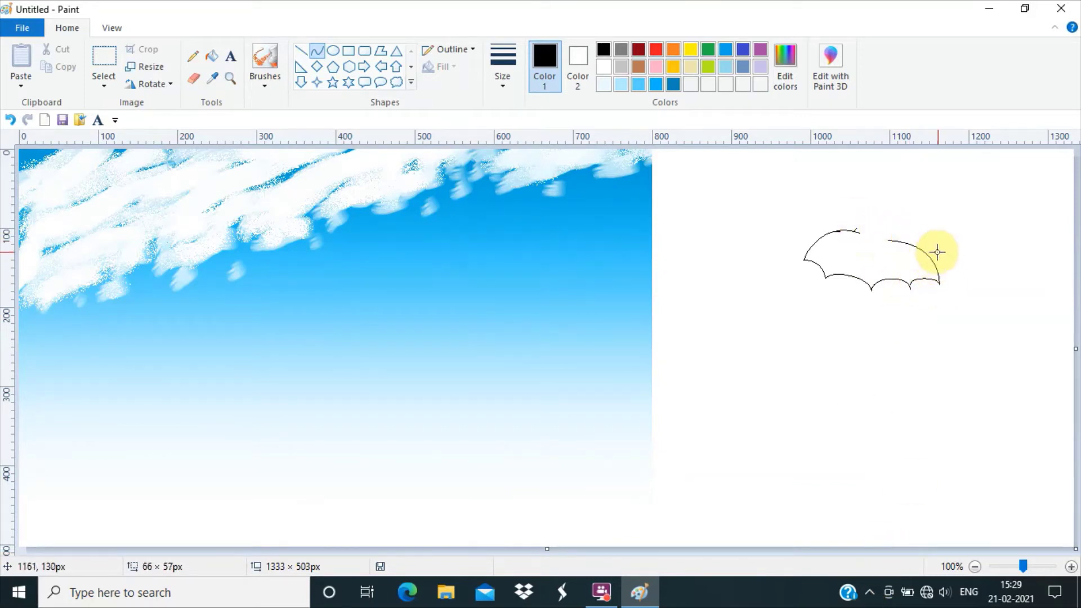
click(937, 252)
click(193, 78)
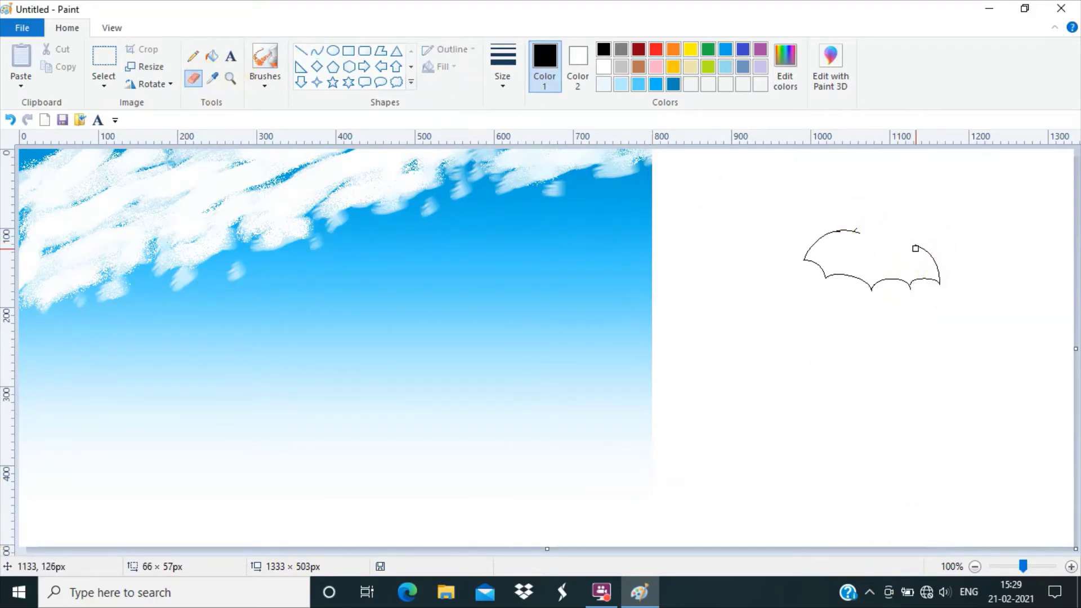
click(317, 51)
drag(887, 243, 925, 248)
click(913, 241)
Step: Bridge the gap at the top with a small curved hump about 45 px wide and fill the closed outline with black
click(316, 52)
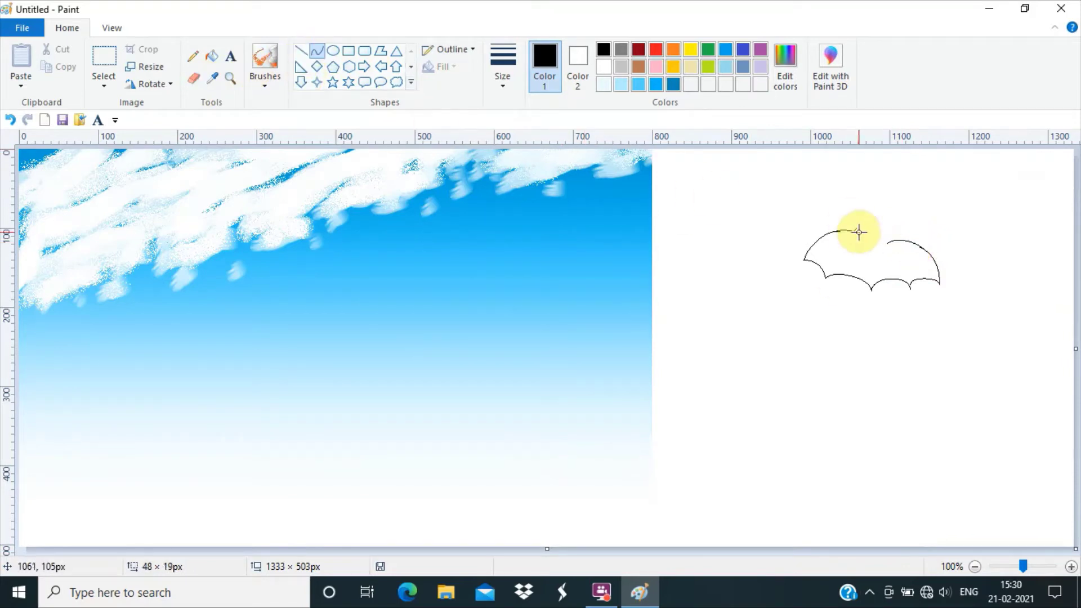
drag(838, 229, 894, 241)
click(828, 240)
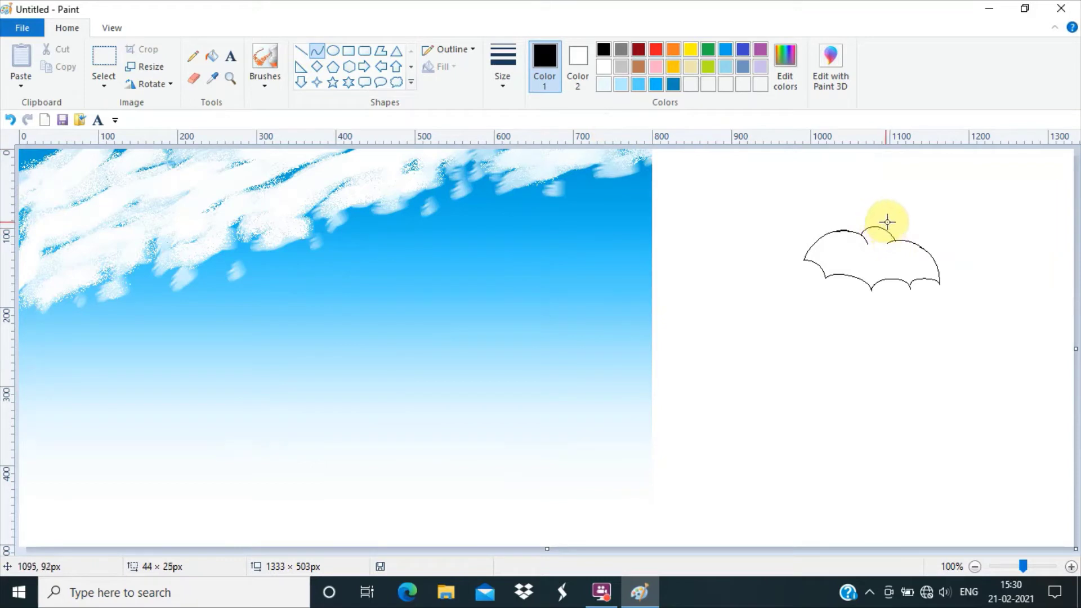
click(211, 56)
click(863, 254)
key(ctrl+z)
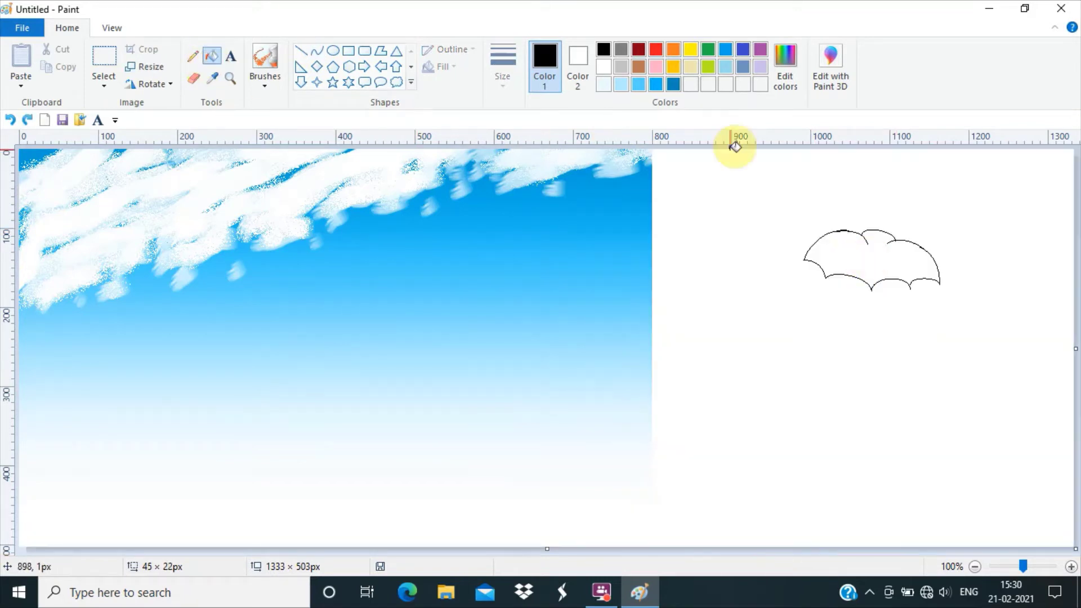
key(ctrl+y)
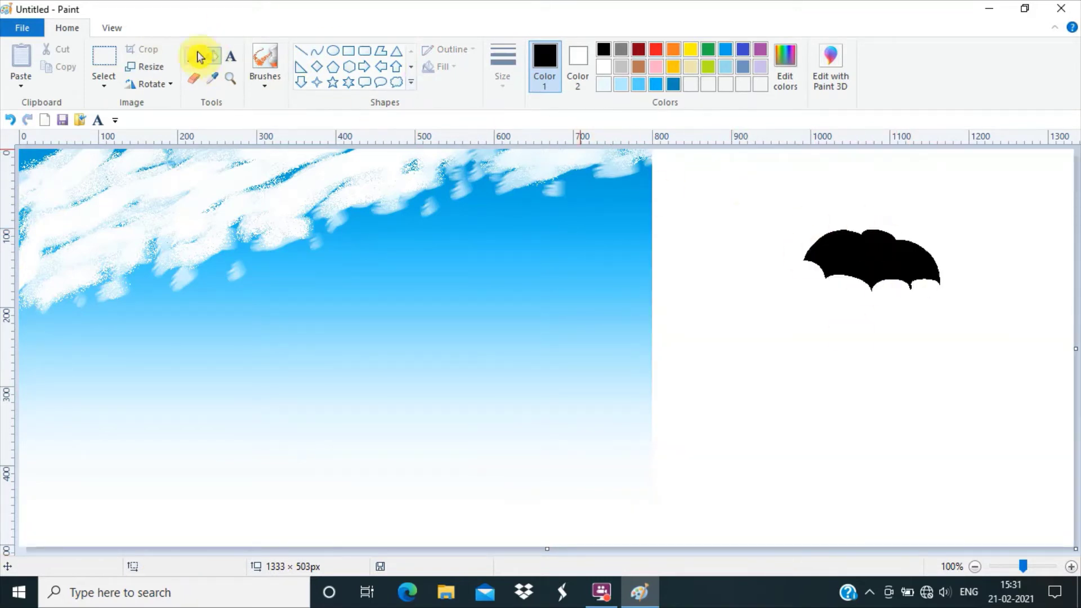
Step: Draw a thicker line about 19 by 24 px as the umbrella's top spike and thicken the tips along its underside
click(300, 51)
click(503, 65)
click(519, 162)
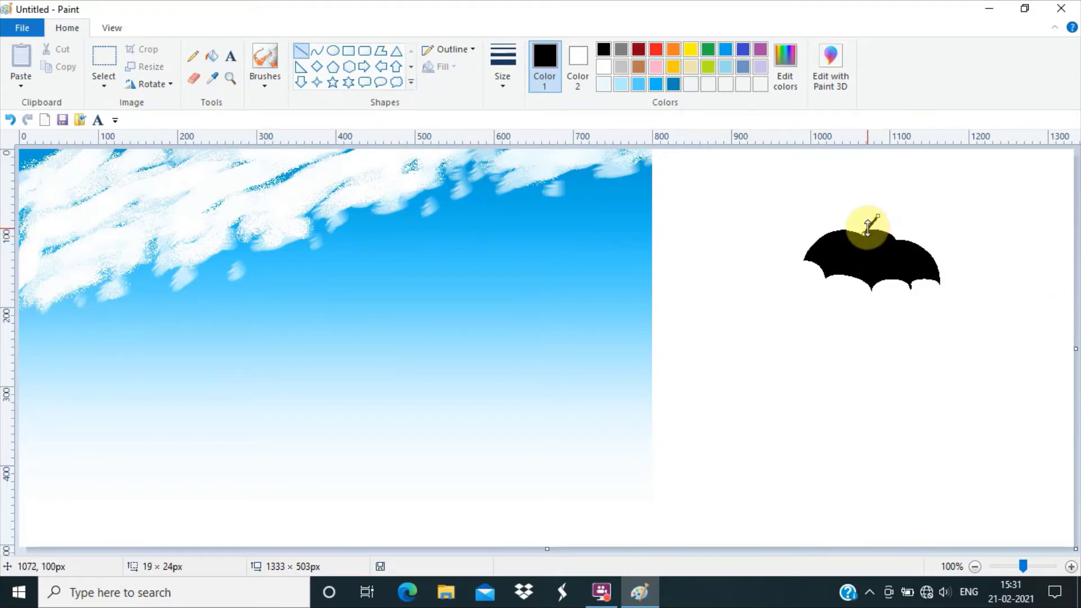
mouse_move(825, 277)
mouse_down()
mouse_move(871, 292)
mouse_move(939, 285)
mouse_up()
drag(806, 259, 804, 263)
drag(872, 288, 939, 284)
key(ctrl+z)
Step: Draw a thick curve beneath the third underside scallop of the umbrella and fill the gap with black
click(317, 51)
click(880, 281)
click(892, 276)
click(924, 280)
drag(870, 289, 941, 292)
click(879, 288)
click(904, 283)
click(212, 56)
click(887, 282)
Step: Draw and fill a thick curve about 36 by 21 px beneath the rightmost scallop, and shorten the top spike with the Eraser
click(316, 50)
click(917, 282)
click(212, 56)
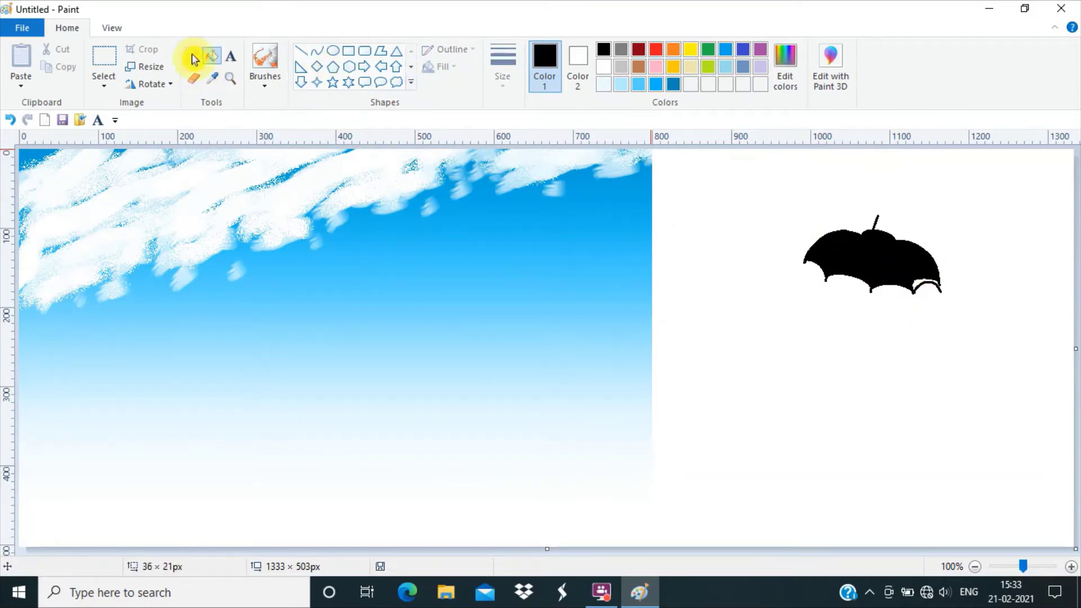
click(927, 284)
click(193, 77)
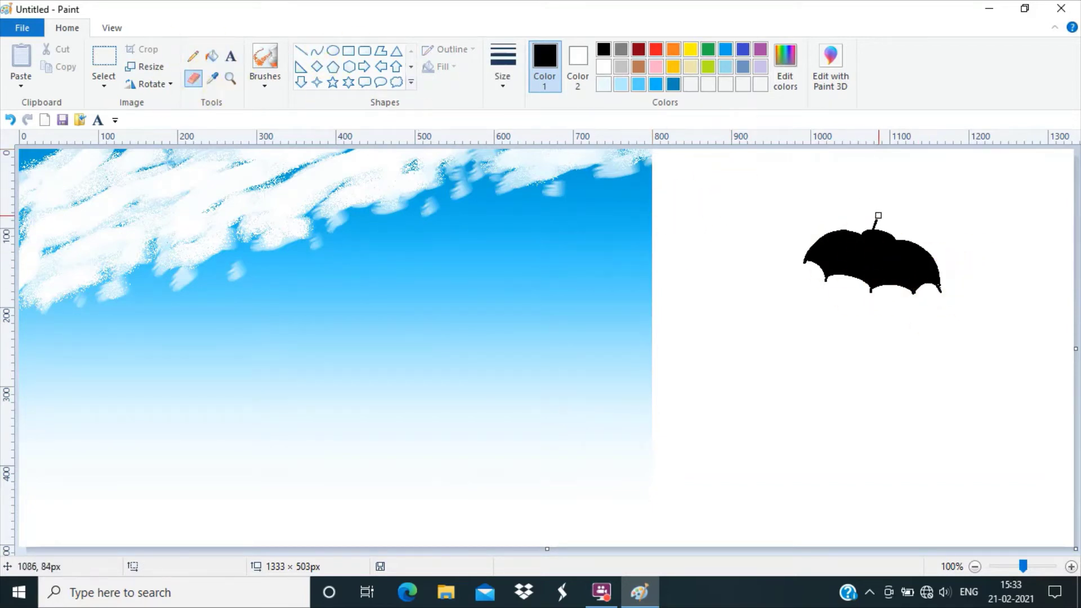
Step: Draw a curve from under the umbrella down to a small hook as the upper right contour of a standing figure
click(317, 51)
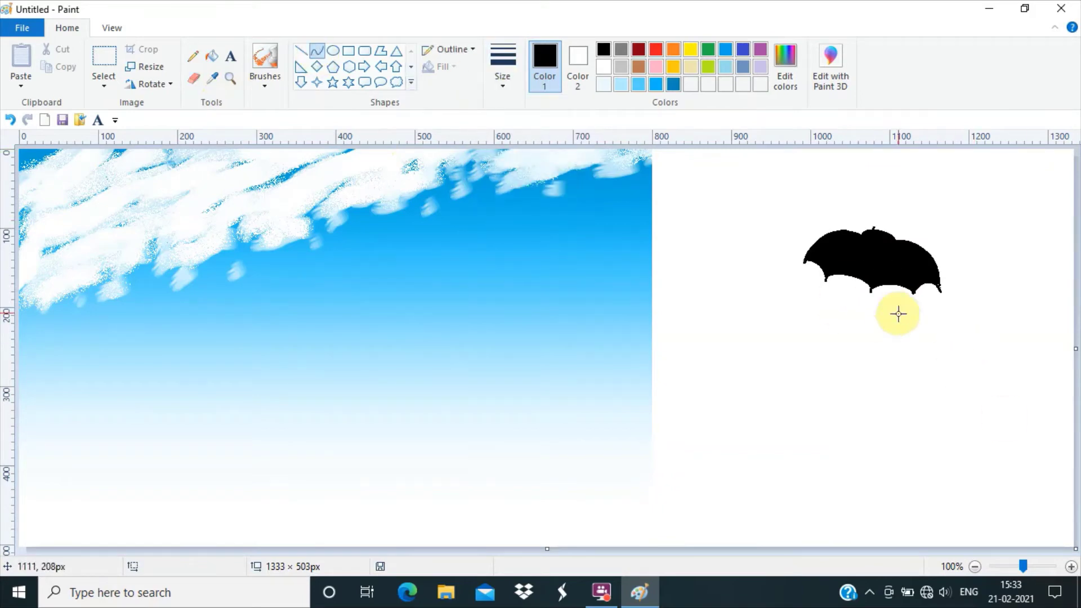
drag(889, 280, 896, 327)
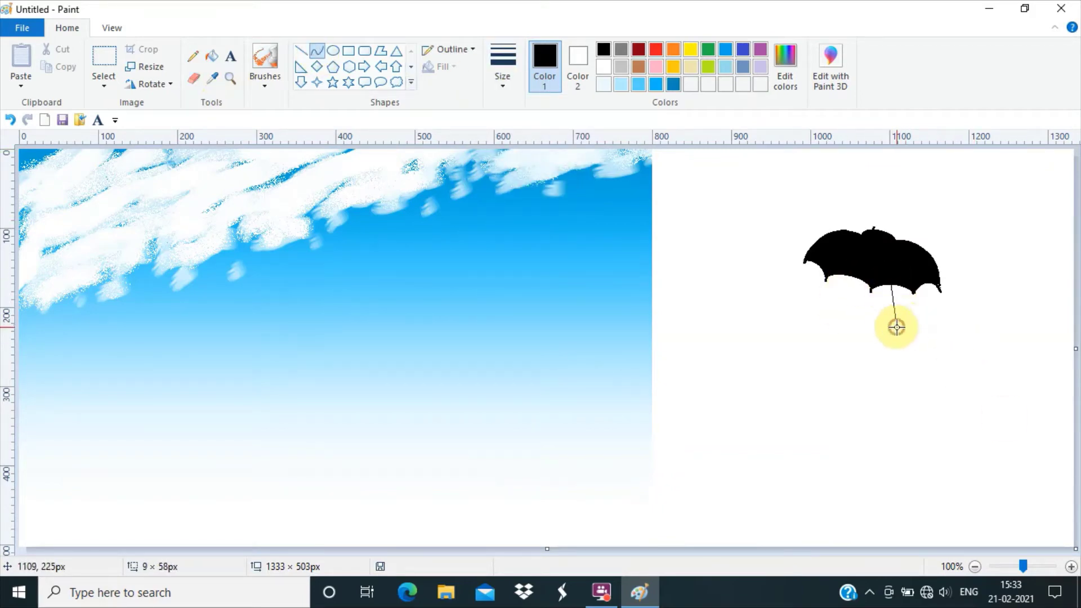
click(890, 283)
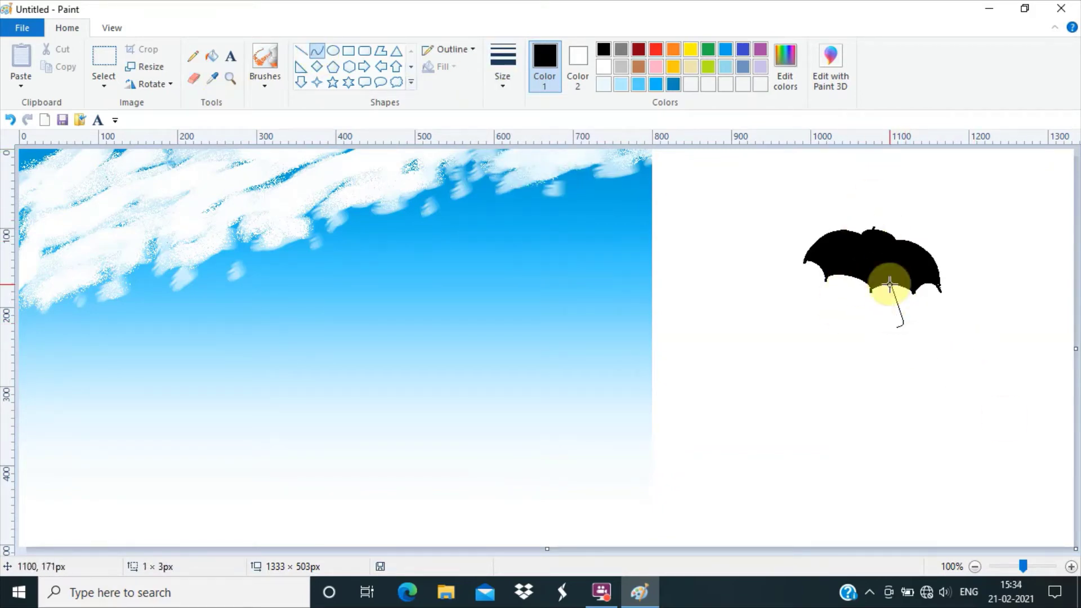
key(ctrl+z)
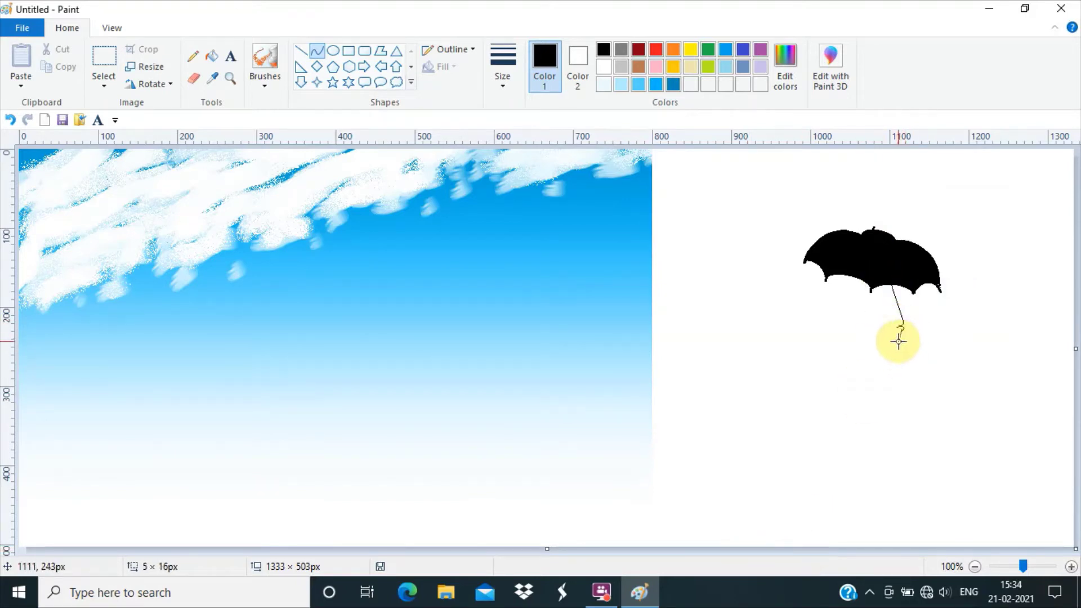
Step: Continue the figure's right contour with small bumps, a long bulging curve and a short segment down to the foot
click(861, 271)
mouse_move(906, 336)
mouse_down()
mouse_move(893, 397)
mouse_move(902, 350)
mouse_up()
click(849, 509)
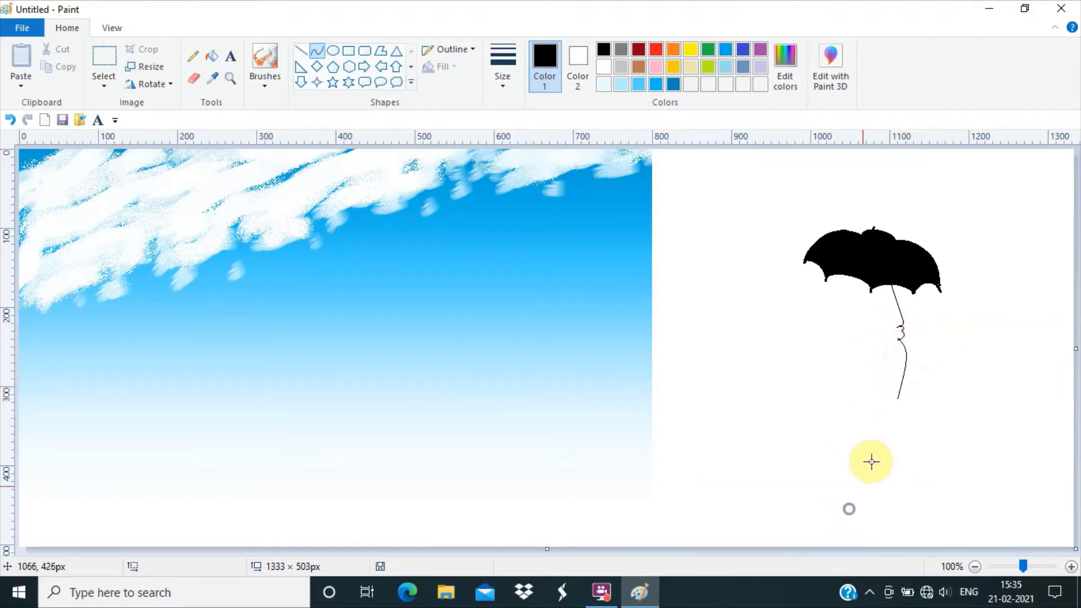
drag(900, 388, 895, 434)
click(903, 430)
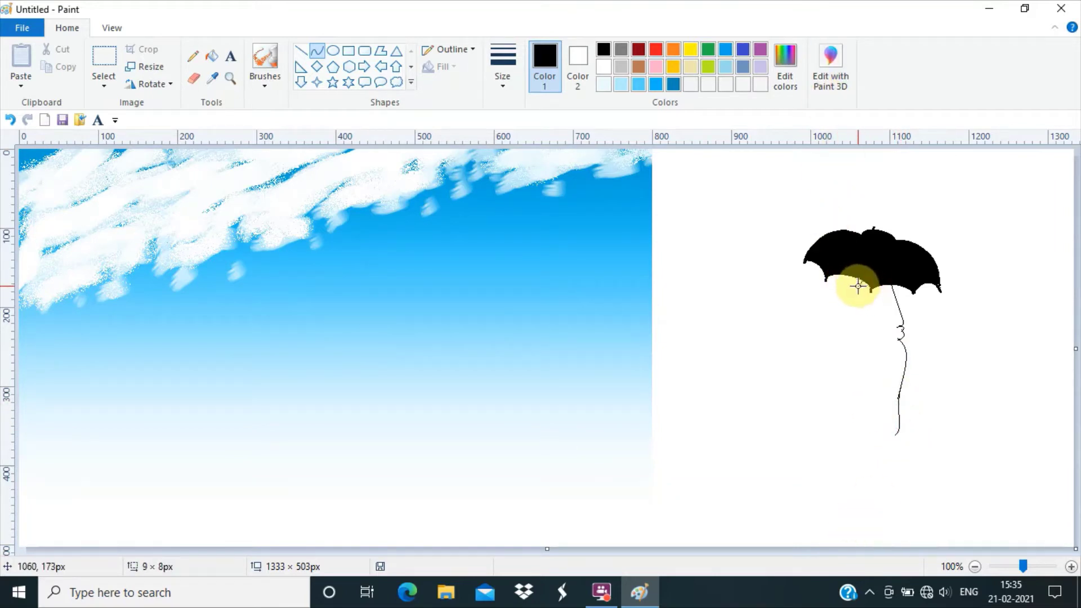
Step: Draw the figure's left contour from a small notch under the umbrella along the arm and down the body, trimming its lower end
right_click(869, 272)
click(857, 293)
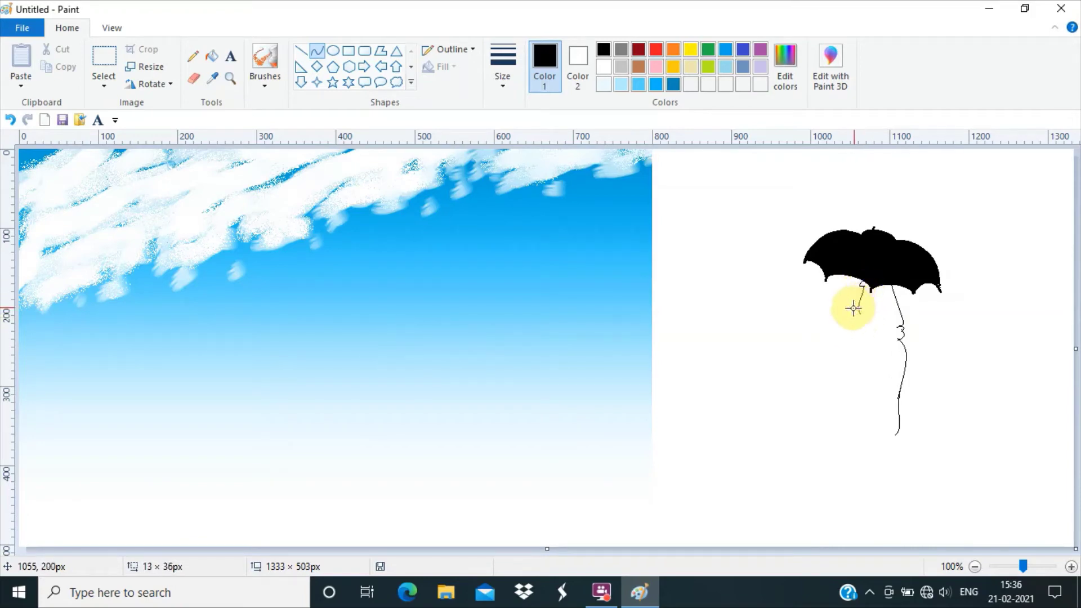
click(852, 309)
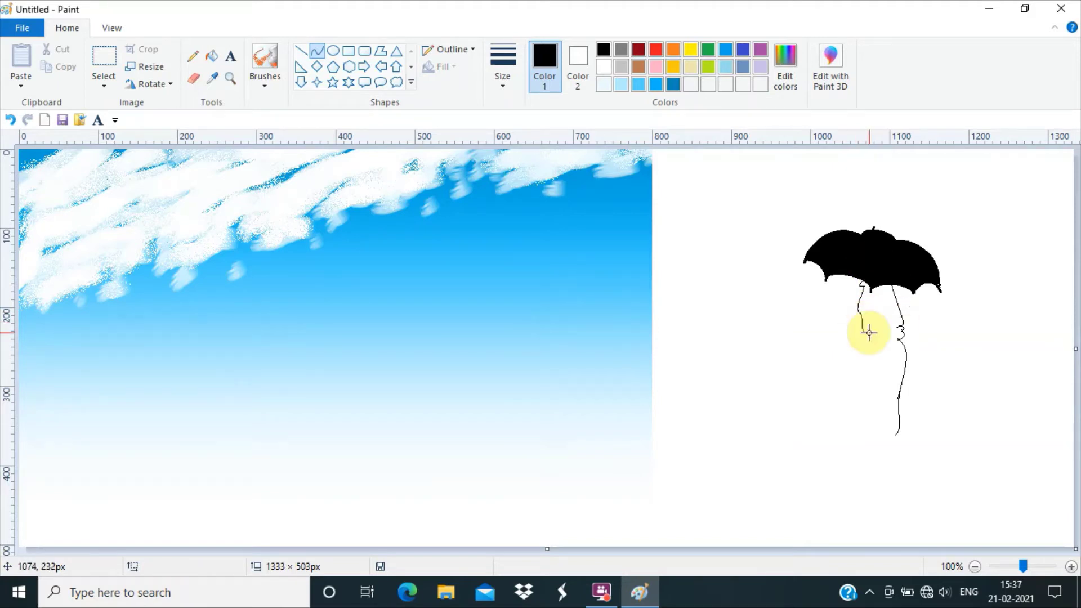
mouse_move(870, 330)
mouse_down()
mouse_move(869, 430)
mouse_move(883, 386)
mouse_move(866, 402)
mouse_move(876, 422)
mouse_up()
click(194, 79)
click(317, 51)
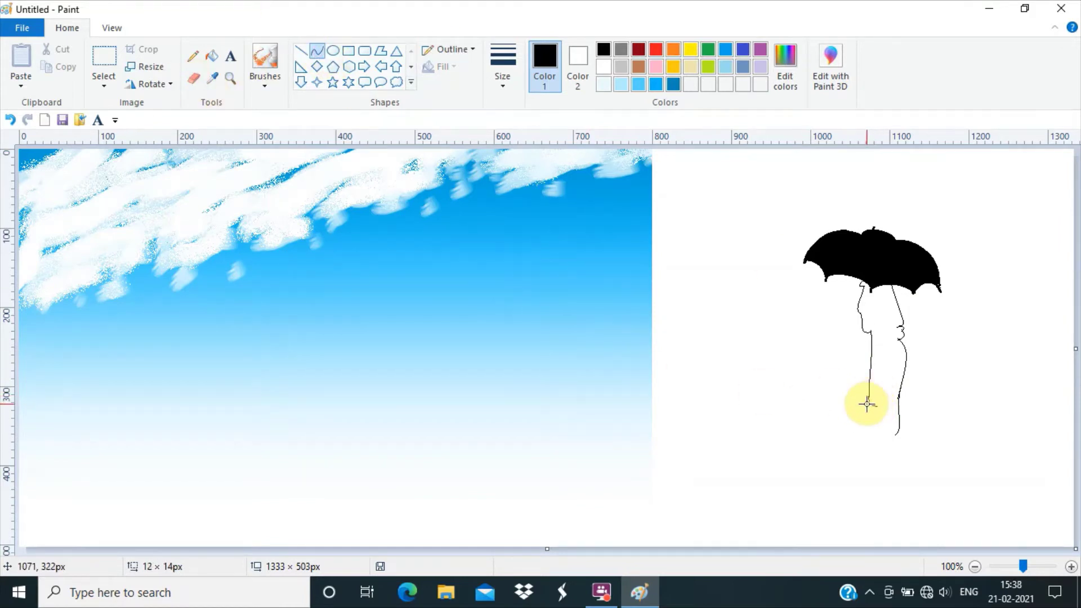
Step: Close the figure's outline around the feet with short curves and fill the body with black
mouse_move(870, 409)
mouse_down()
mouse_move(868, 436)
mouse_move(861, 405)
mouse_move(893, 432)
mouse_up()
click(896, 382)
right_click(875, 405)
click(892, 414)
click(877, 353)
click(873, 441)
key(ctrl+z)
click(211, 56)
click(882, 313)
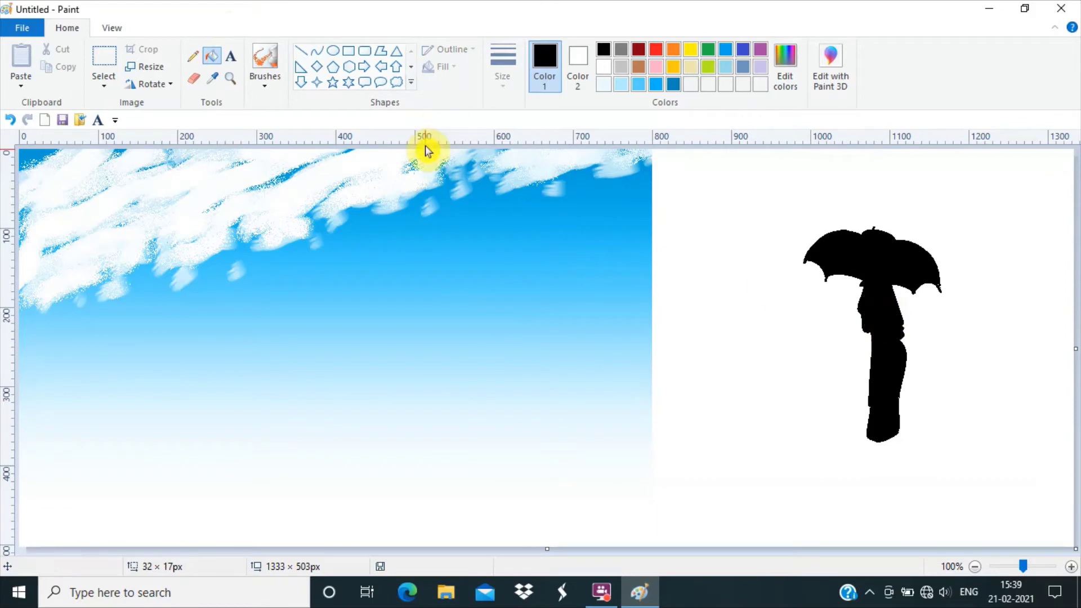
Step: Draw a straight stick about 33 by 164 px slanting down from the figure's left side, after undoing a wider-slanted attempt
click(304, 50)
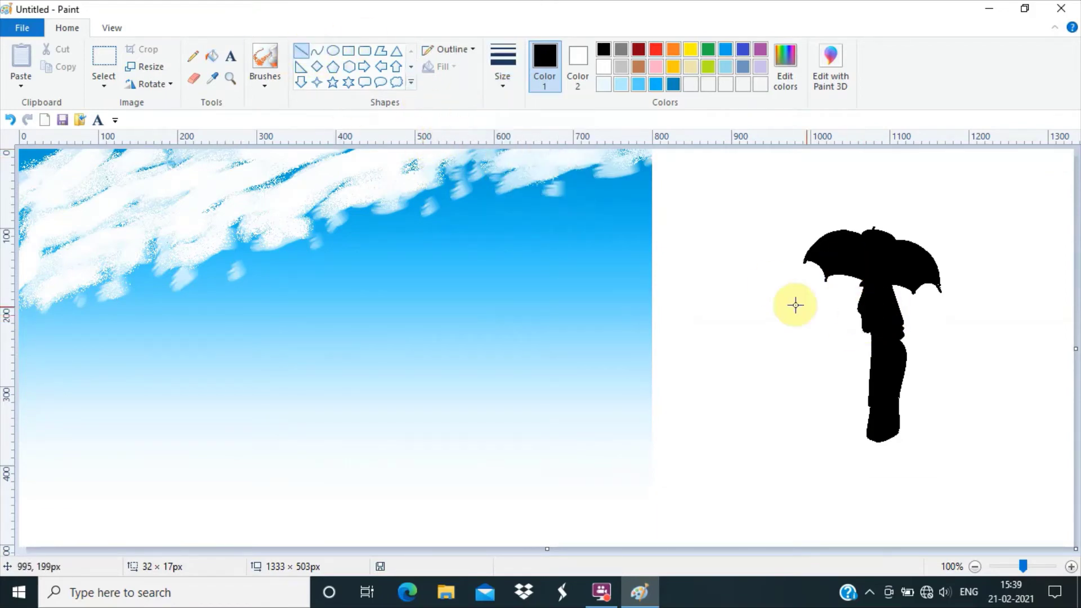
drag(864, 307, 817, 442)
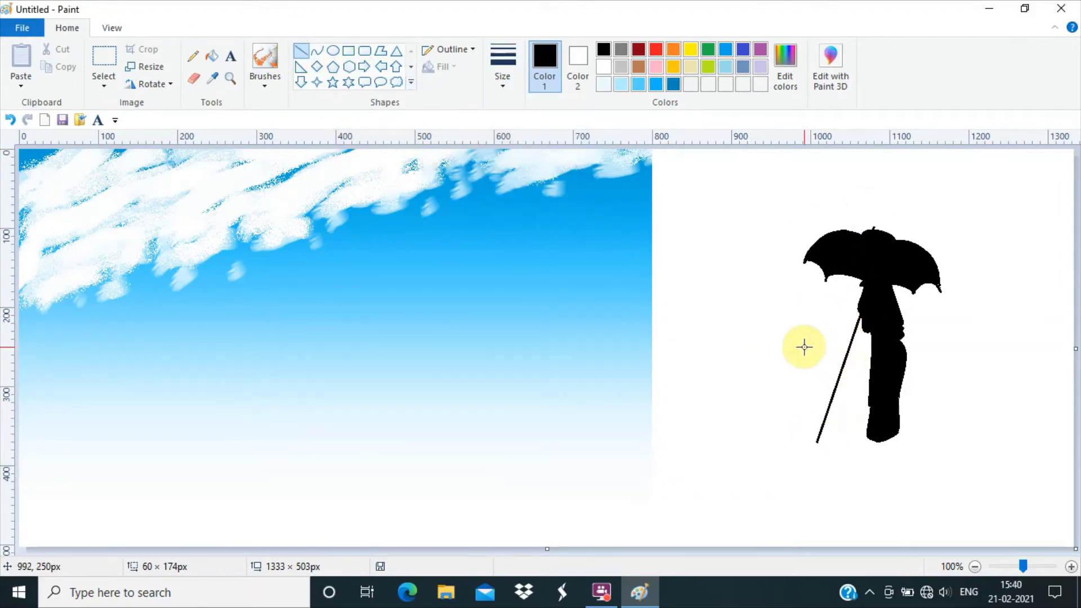
key(ctrl+z)
click(497, 87)
click(524, 144)
drag(861, 312, 836, 441)
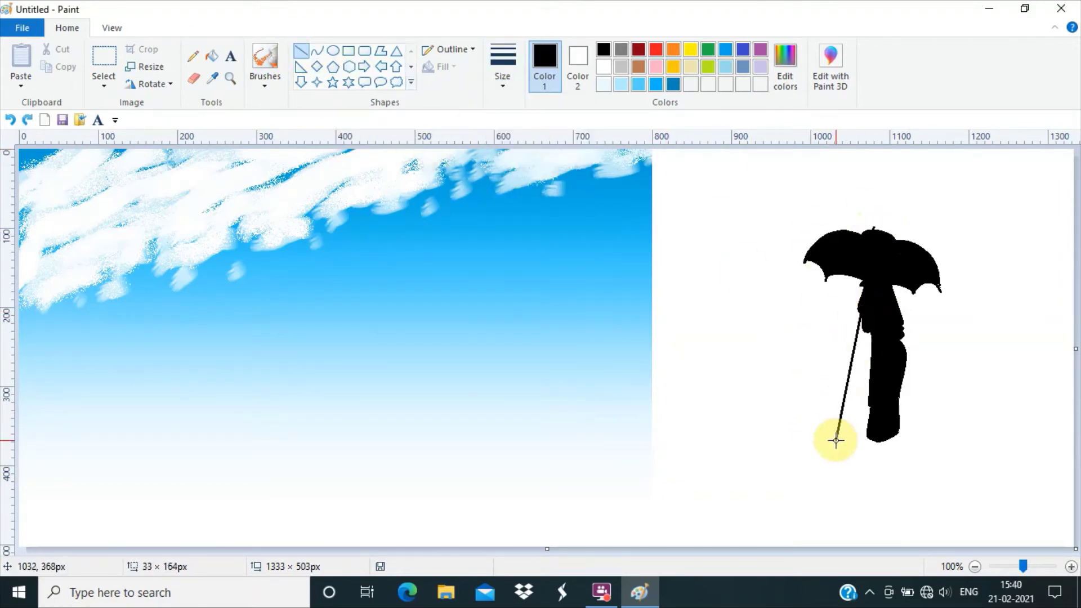
Step: Extend the stick below the feet with a thicker line over its lower part, and overlay its middle with an even thicker line about 13 by 59 px
click(503, 87)
click(487, 87)
click(318, 52)
click(300, 51)
click(501, 81)
click(506, 171)
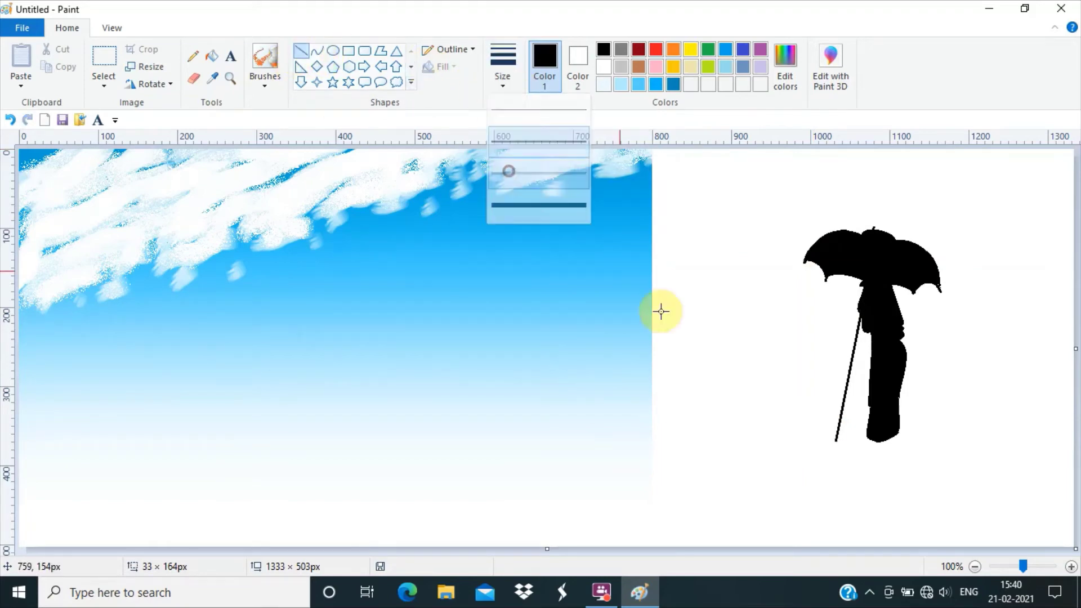
drag(851, 359, 830, 472)
click(743, 487)
click(503, 73)
click(509, 208)
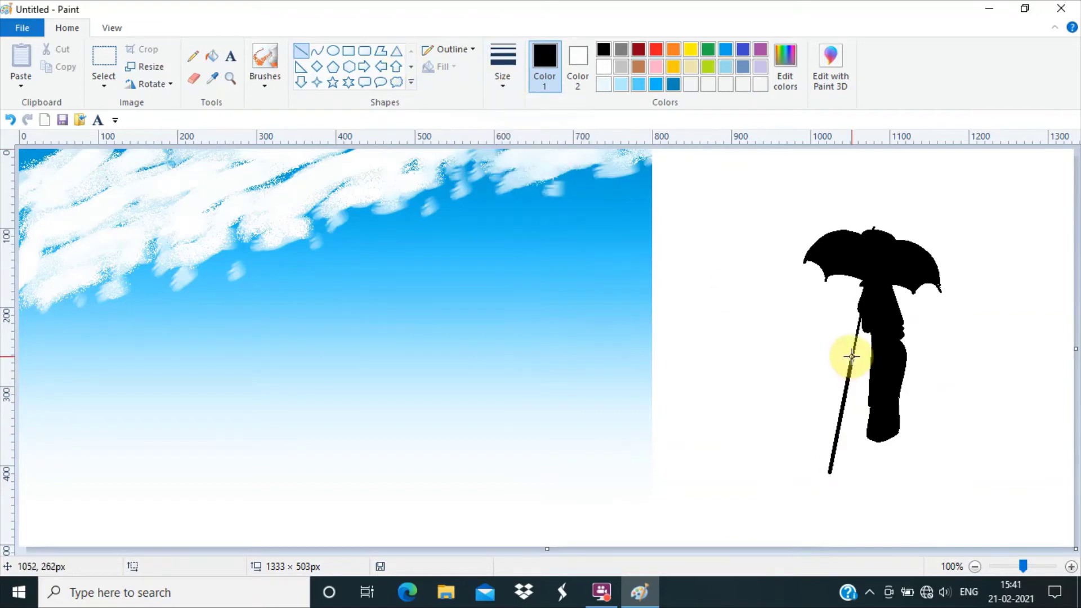
Step: Add small black knobs about 10 px wide along the middle of the stick with short Curve strokes
click(317, 51)
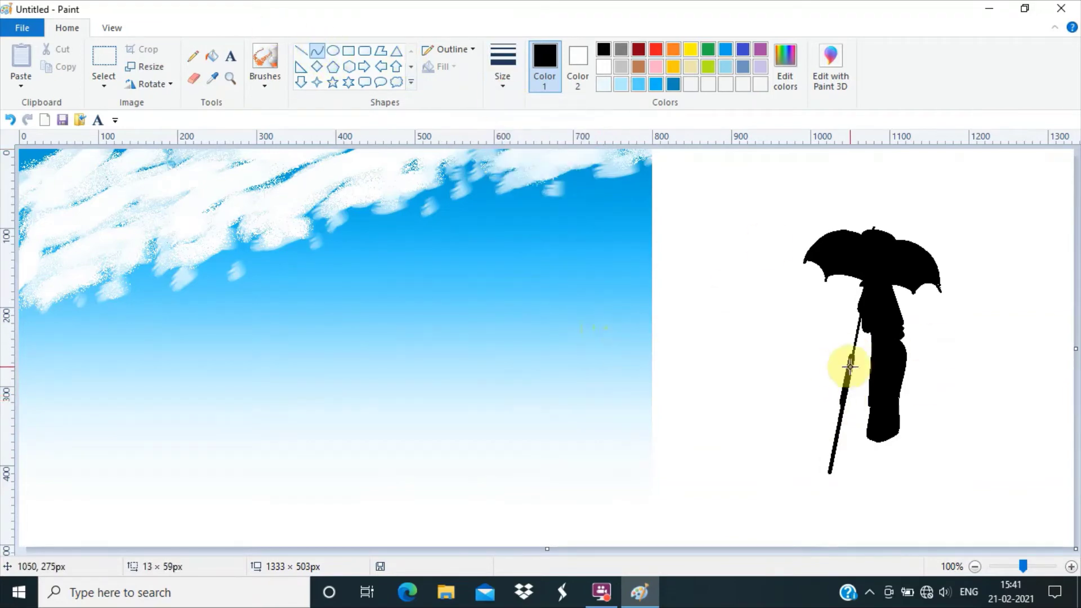
click(503, 73)
click(501, 142)
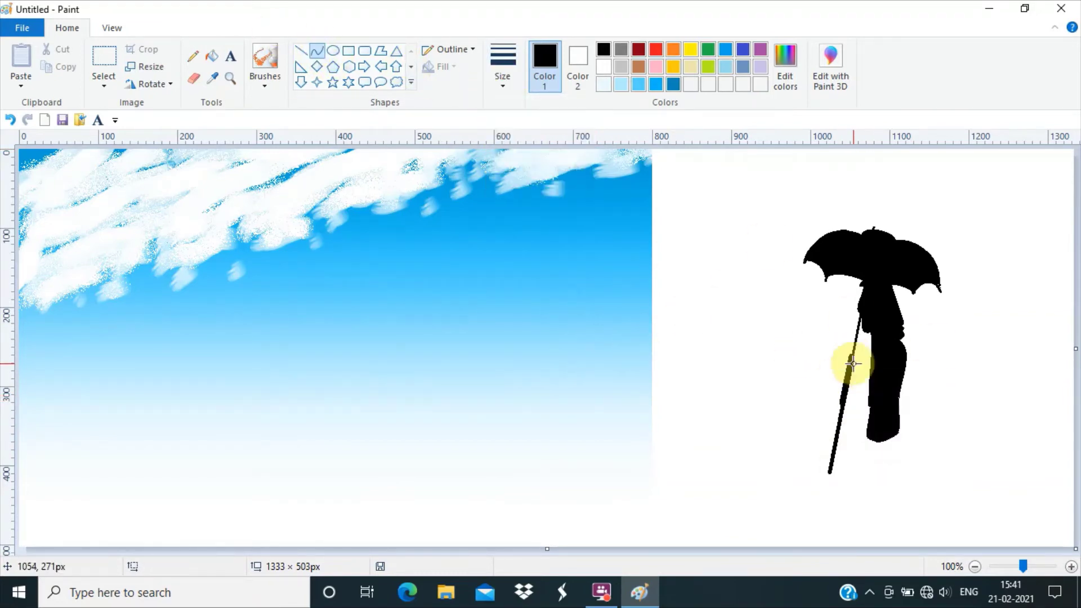
drag(853, 363, 845, 366)
click(504, 81)
click(507, 206)
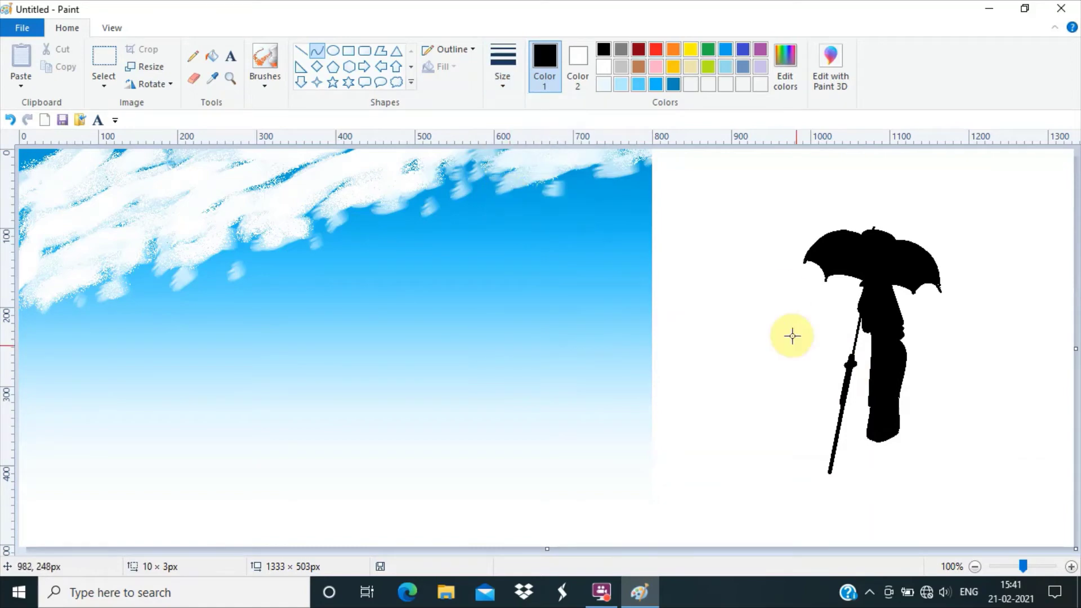
click(849, 367)
click(843, 393)
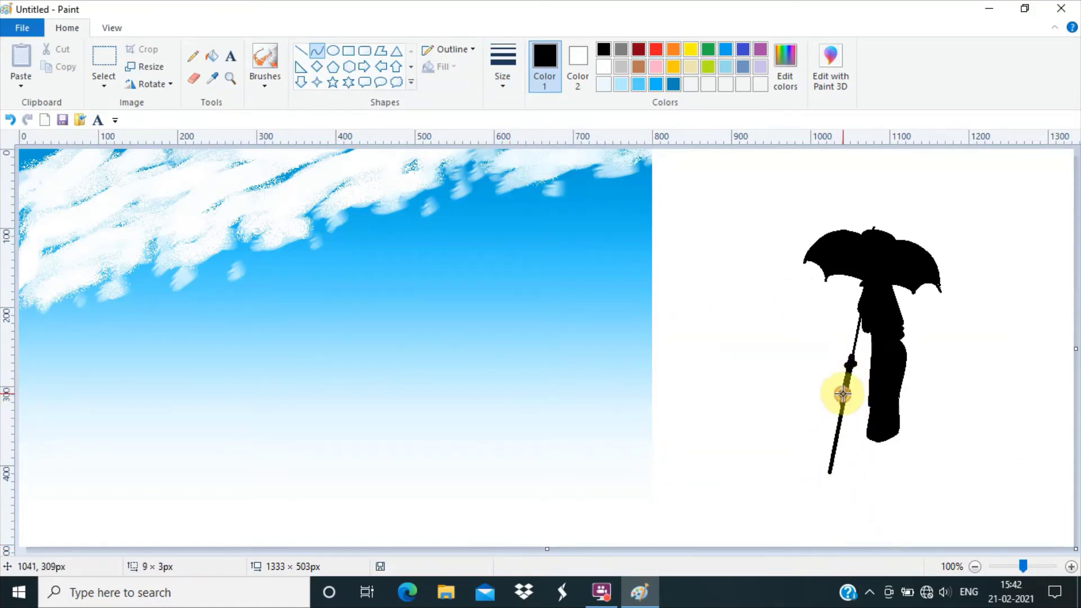
drag(850, 376, 852, 378)
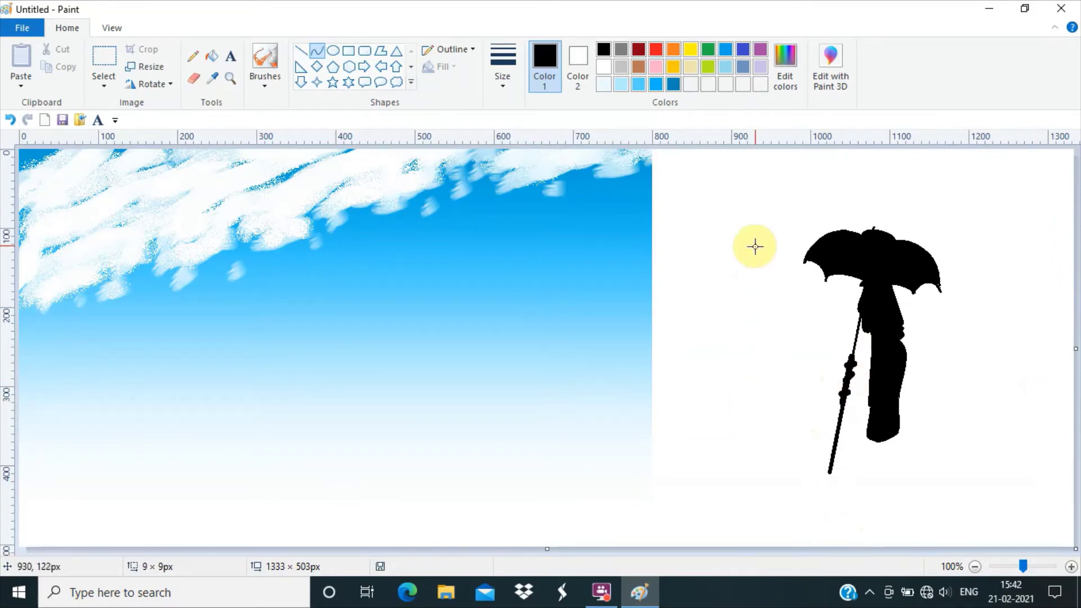
Step: Paint a black rocky hill silhouette along the bottom edge of the sky, rising toward the right
click(264, 85)
click(265, 169)
mouse_move(650, 486)
mouse_down()
mouse_move(530, 529)
mouse_move(636, 524)
mouse_move(623, 521)
mouse_move(634, 512)
mouse_move(641, 536)
mouse_move(619, 504)
mouse_move(505, 541)
mouse_move(645, 494)
mouse_move(646, 506)
mouse_move(595, 547)
mouse_move(563, 548)
mouse_move(652, 507)
mouse_move(421, 545)
mouse_move(155, 545)
mouse_move(356, 532)
mouse_move(262, 554)
mouse_up()
mouse_move(365, 542)
mouse_down()
mouse_move(536, 504)
mouse_move(551, 511)
mouse_move(640, 472)
mouse_move(573, 470)
mouse_move(647, 466)
mouse_move(591, 463)
mouse_move(319, 531)
mouse_move(548, 509)
mouse_up()
Step: Smooth and fill out the hill silhouette's edges with the round brush at its largest size
click(264, 83)
click(263, 114)
click(502, 79)
click(526, 207)
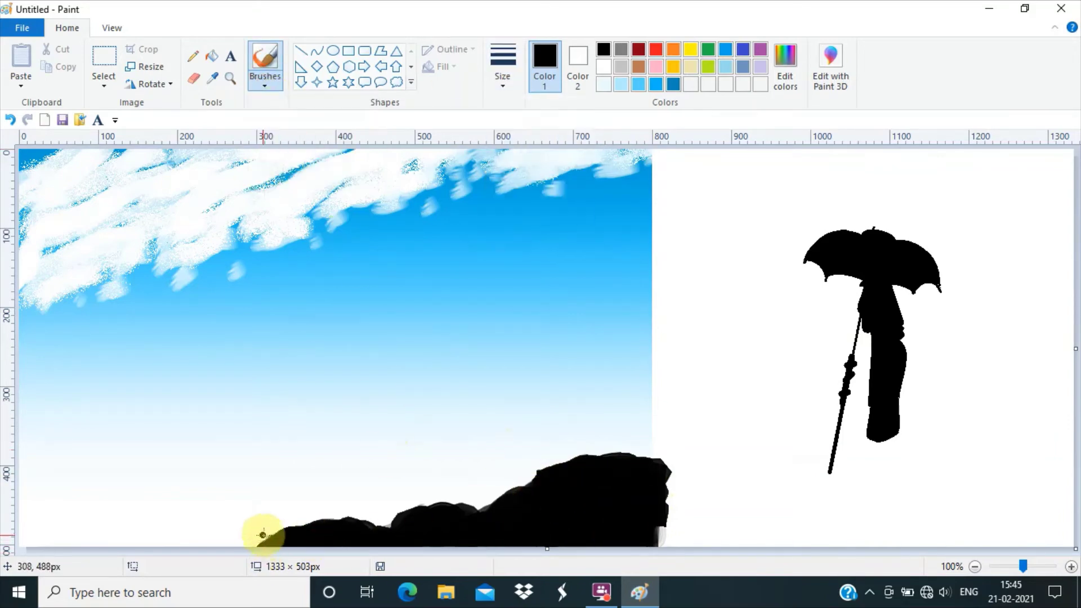
mouse_move(263, 535)
mouse_down()
mouse_move(465, 512)
mouse_move(623, 456)
mouse_move(270, 542)
mouse_up()
click(193, 56)
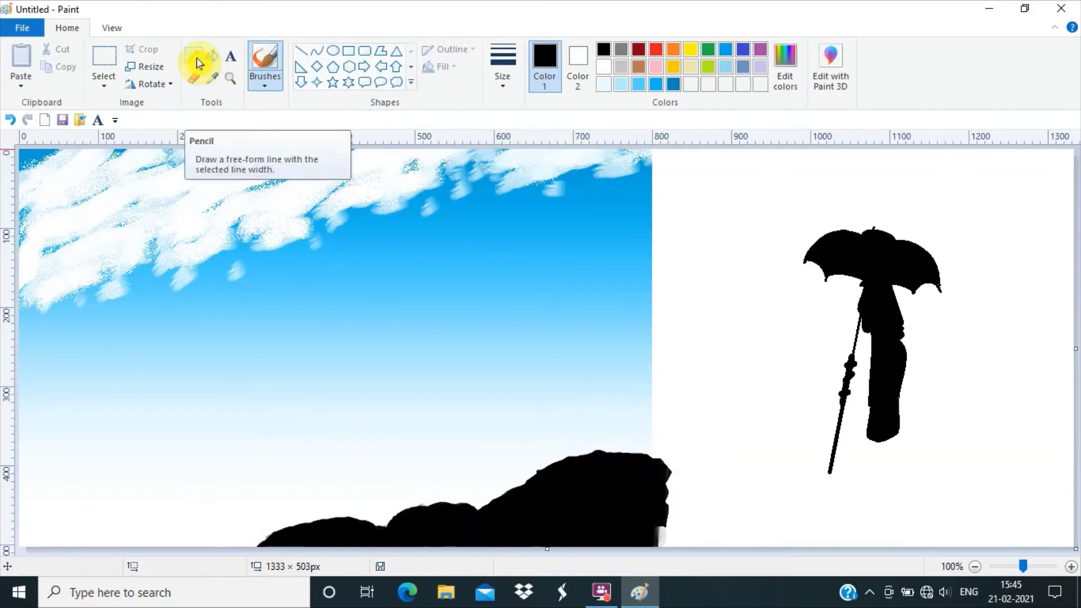
click(503, 79)
click(503, 203)
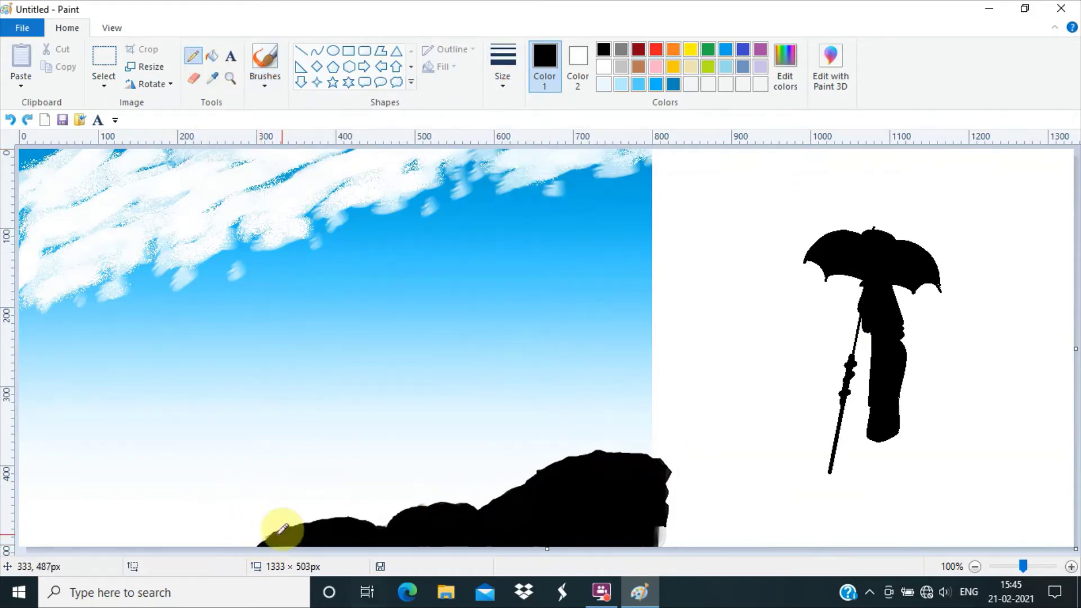
click(789, 516)
click(265, 79)
click(360, 137)
drag(721, 401, 731, 364)
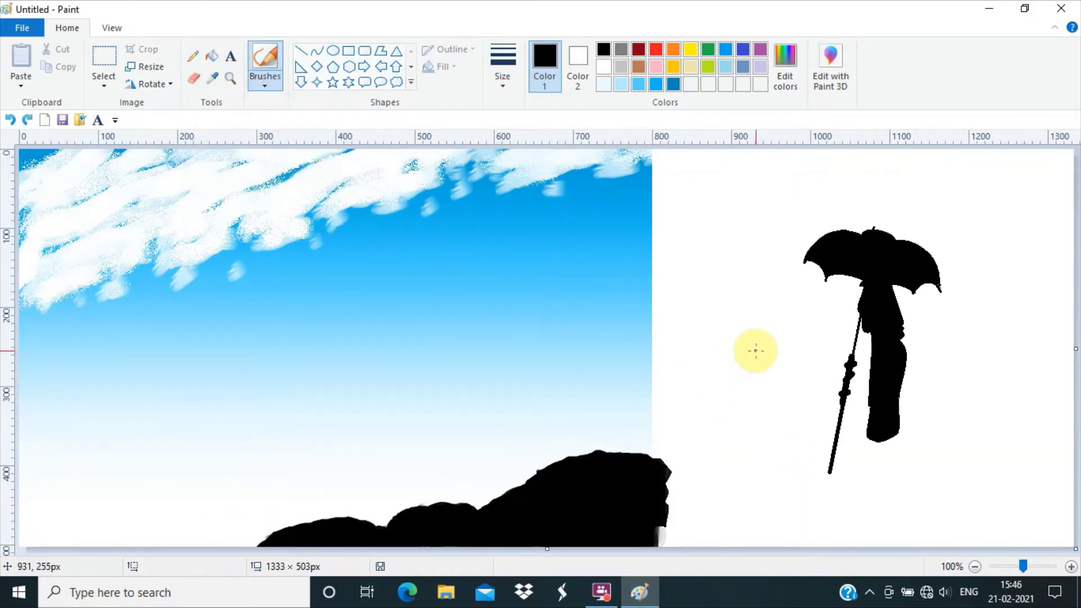
Step: Paint short black grass blades along the bottom edge of the sky and up the hill with a different brush and size
click(264, 79)
click(268, 125)
click(503, 78)
click(506, 192)
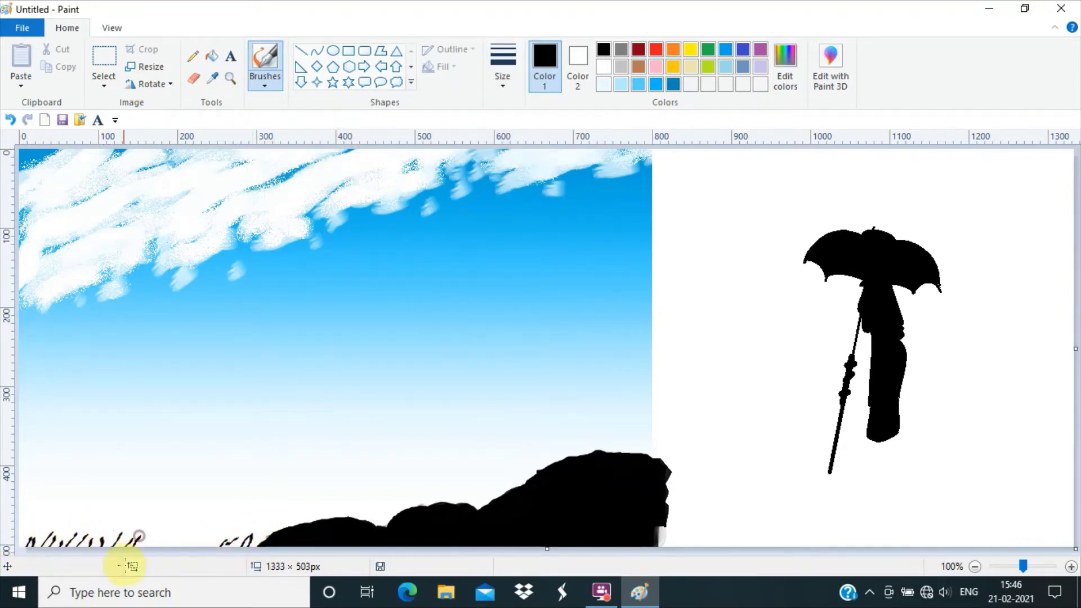
mouse_move(169, 539)
mouse_down()
mouse_move(212, 555)
mouse_move(278, 509)
mouse_move(326, 526)
mouse_move(417, 497)
mouse_move(465, 525)
mouse_move(594, 449)
mouse_move(610, 451)
mouse_move(530, 490)
mouse_up()
Step: Draw dense, thin grass blades with the Pencil along the hill's ridge and among the blades at the sky's lower left
click(193, 56)
drag(626, 452, 647, 441)
mouse_move(416, 499)
mouse_down()
mouse_move(492, 495)
mouse_move(450, 489)
mouse_move(443, 501)
mouse_move(402, 508)
mouse_move(415, 512)
mouse_move(408, 490)
mouse_move(371, 517)
mouse_move(393, 512)
mouse_move(390, 530)
mouse_move(363, 513)
mouse_move(392, 527)
mouse_move(432, 506)
mouse_move(515, 490)
mouse_move(557, 447)
mouse_move(606, 434)
mouse_move(640, 449)
mouse_move(530, 463)
mouse_move(269, 528)
mouse_move(343, 506)
mouse_move(256, 539)
mouse_move(267, 546)
mouse_move(317, 508)
mouse_move(383, 518)
mouse_move(363, 525)
mouse_move(335, 506)
mouse_move(259, 543)
mouse_move(295, 517)
mouse_move(373, 521)
mouse_move(398, 501)
mouse_move(397, 511)
mouse_move(504, 495)
mouse_move(530, 481)
mouse_move(503, 492)
mouse_move(515, 489)
mouse_move(488, 477)
mouse_move(420, 502)
mouse_move(461, 478)
mouse_move(382, 514)
mouse_up()
click(502, 65)
click(541, 143)
click(502, 66)
click(503, 105)
click(426, 222)
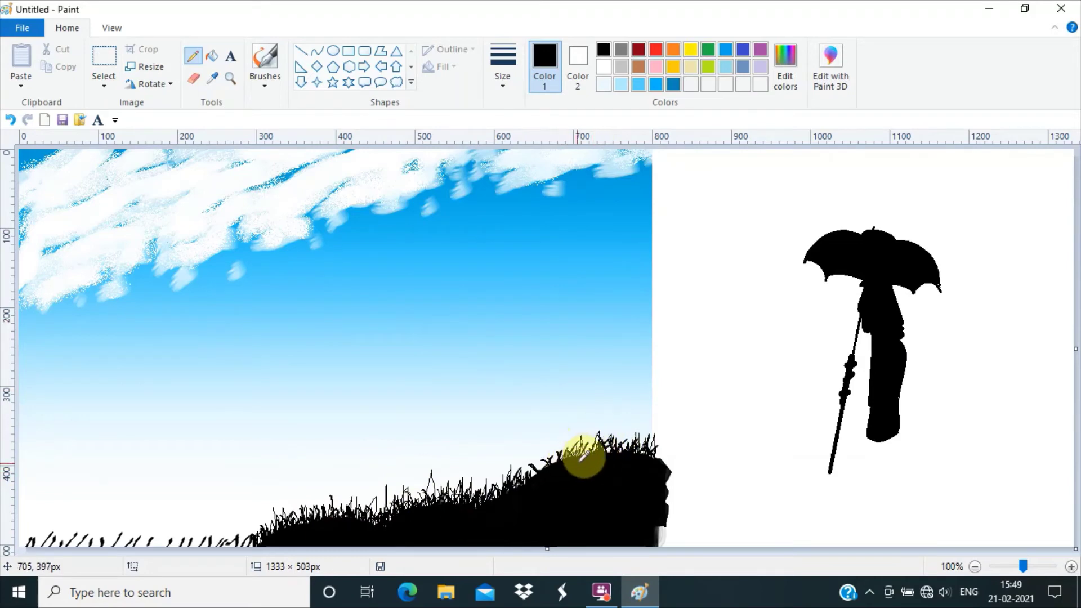
mouse_move(582, 456)
mouse_down()
mouse_move(509, 485)
mouse_move(532, 474)
mouse_up()
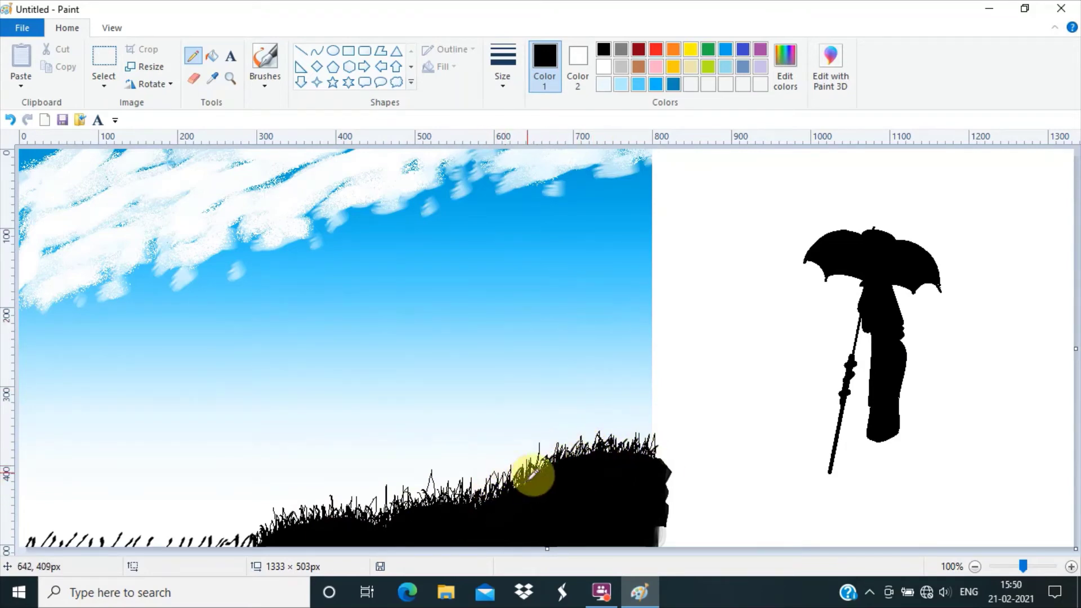
mouse_move(57, 537)
mouse_down()
mouse_move(87, 554)
mouse_move(151, 538)
mouse_move(248, 541)
mouse_up()
mouse_move(129, 534)
mouse_down()
mouse_move(80, 520)
mouse_move(35, 539)
mouse_up()
Step: Select the umbrella figure with its stick and move it onto the grassy hill near the sky's right edge
click(104, 62)
drag(736, 163, 989, 492)
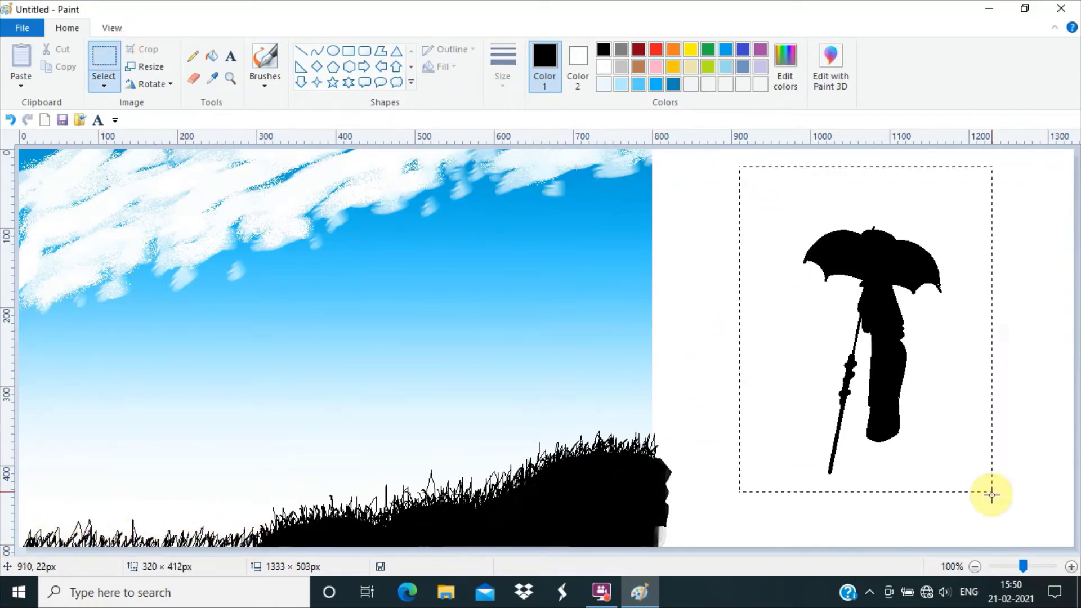
mouse_move(856, 321)
mouse_down()
mouse_move(591, 357)
mouse_move(571, 337)
mouse_move(551, 342)
mouse_up()
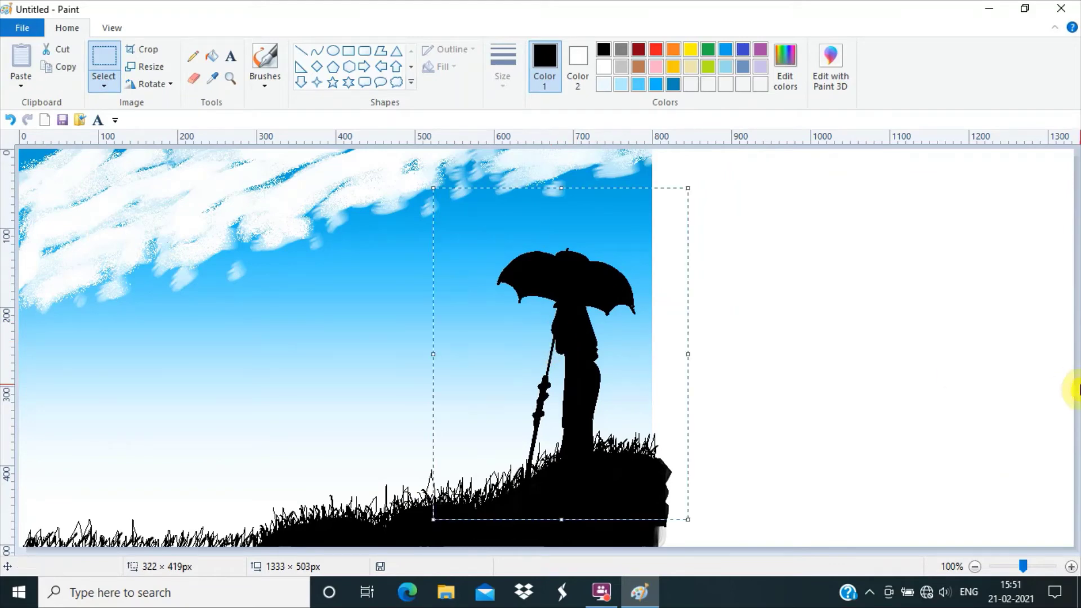
click(1072, 349)
Step: Draw a black rounded head of hair with curled side tips about 90 px wide in the blank area with the Curve tool
click(317, 51)
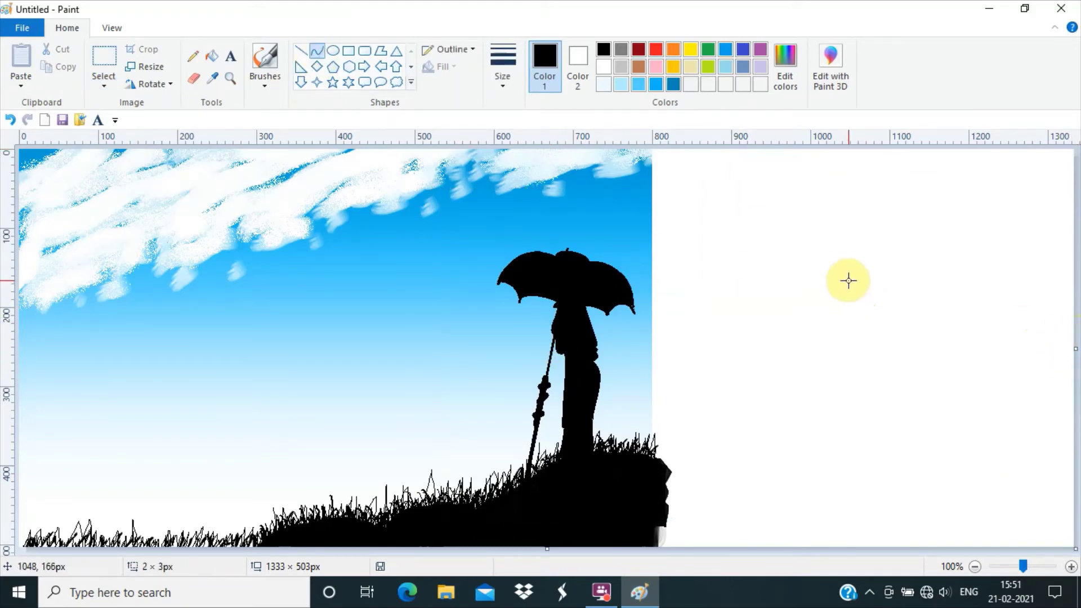
mouse_move(848, 280)
mouse_down()
mouse_move(907, 281)
mouse_move(847, 246)
mouse_up()
drag(905, 276, 907, 241)
click(815, 543)
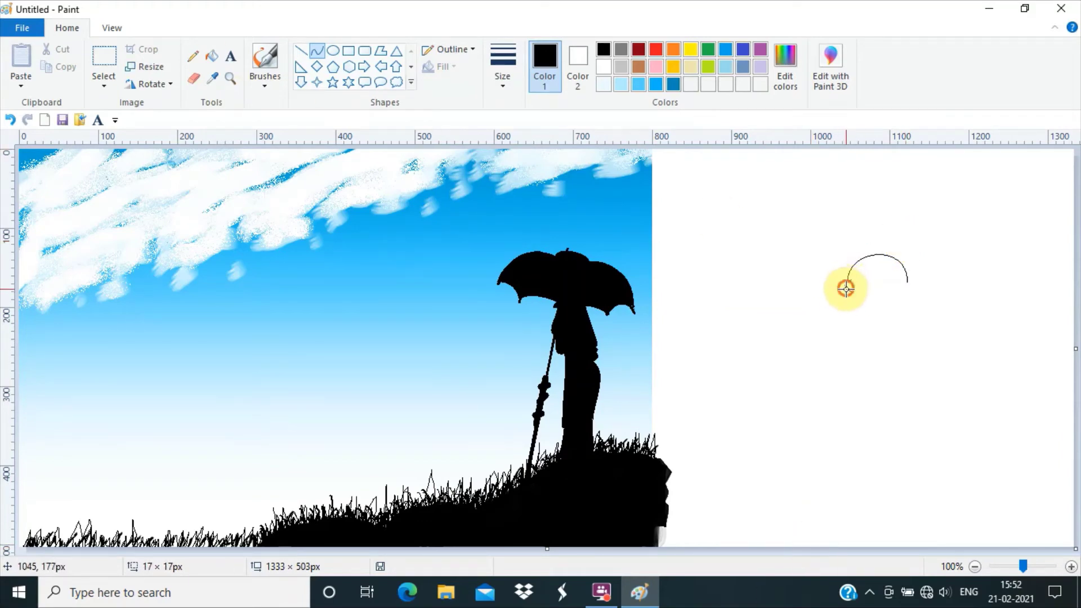
click(866, 361)
mouse_move(857, 300)
mouse_down()
mouse_move(924, 292)
mouse_move(885, 292)
mouse_move(895, 298)
mouse_up()
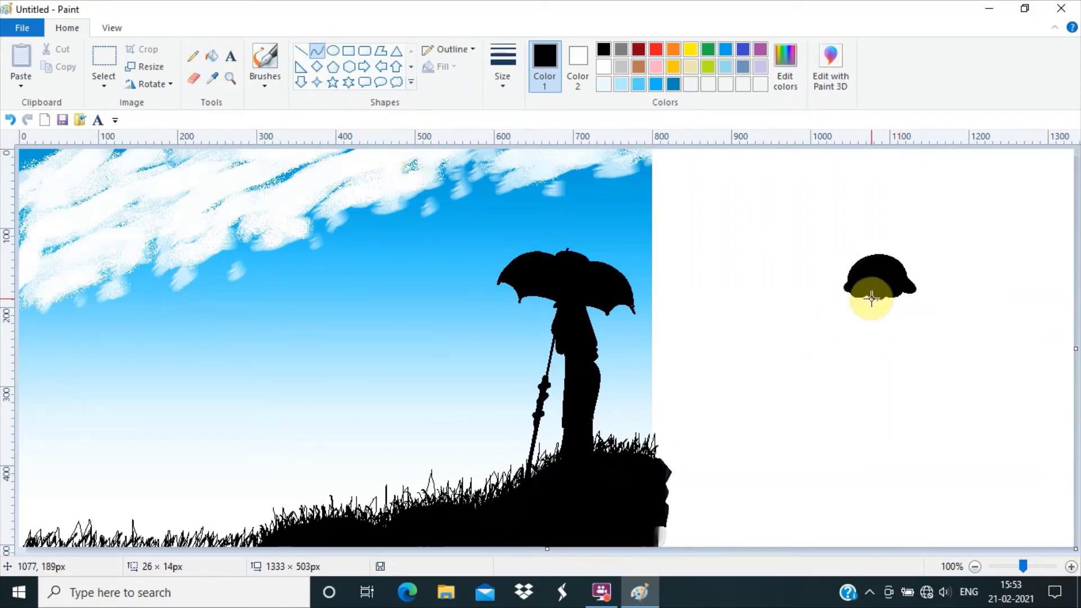
right_click(880, 289)
click(878, 294)
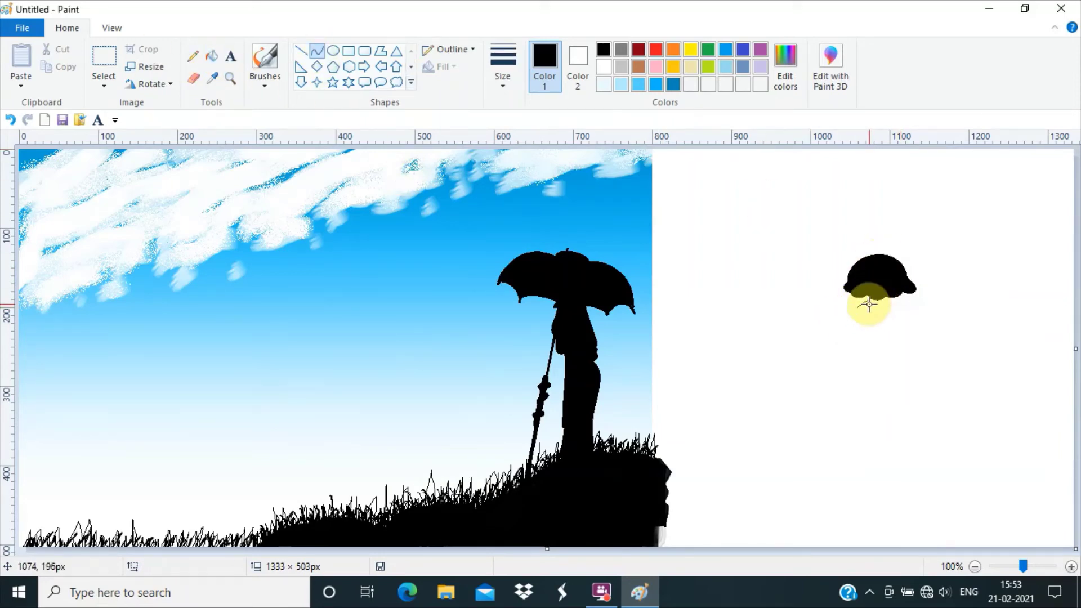
Step: Draw the second figure's collar and shoulder lines just below the head with short curves
click(875, 301)
mouse_move(870, 305)
mouse_down()
mouse_move(858, 315)
mouse_move(851, 305)
mouse_up()
click(883, 280)
click(875, 312)
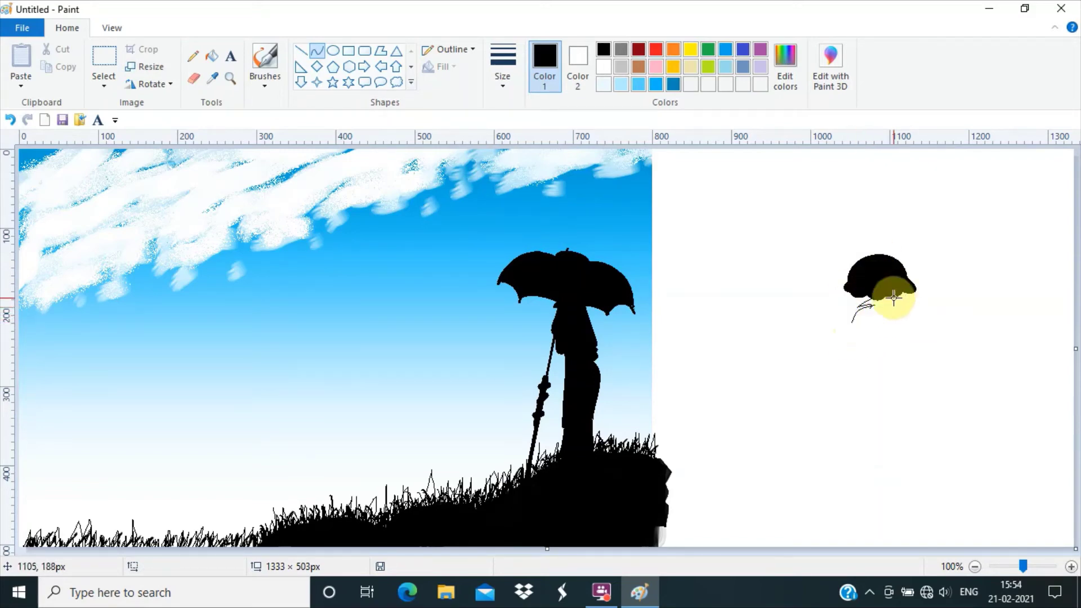
click(886, 297)
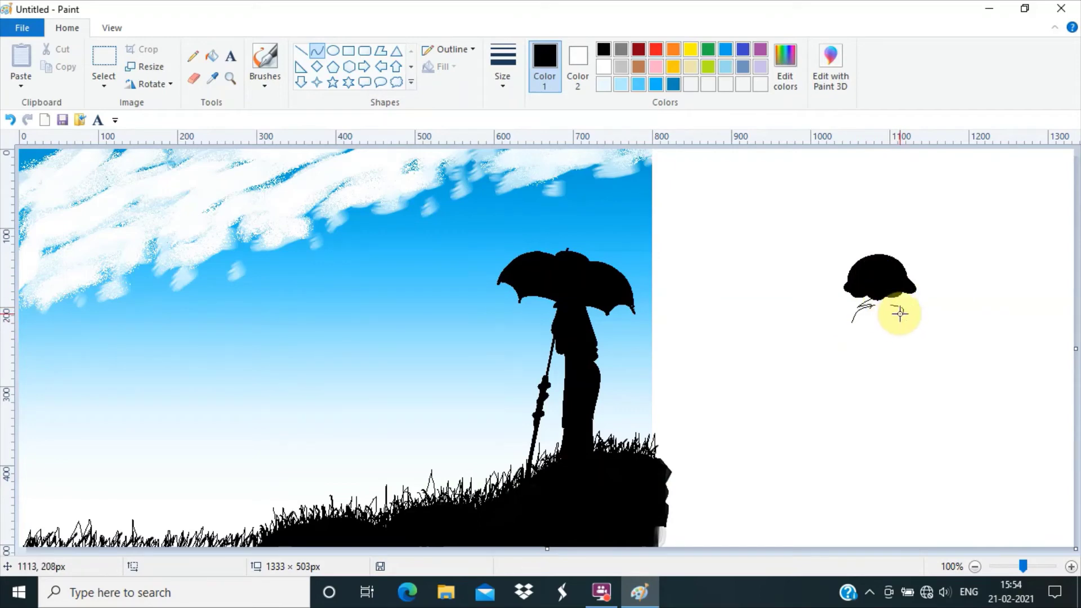
Step: Outline the figure's left arm with its sleeve cuff and a small round hand using short curves
mouse_move(904, 310)
mouse_down()
mouse_move(843, 332)
mouse_move(834, 352)
mouse_up()
click(878, 277)
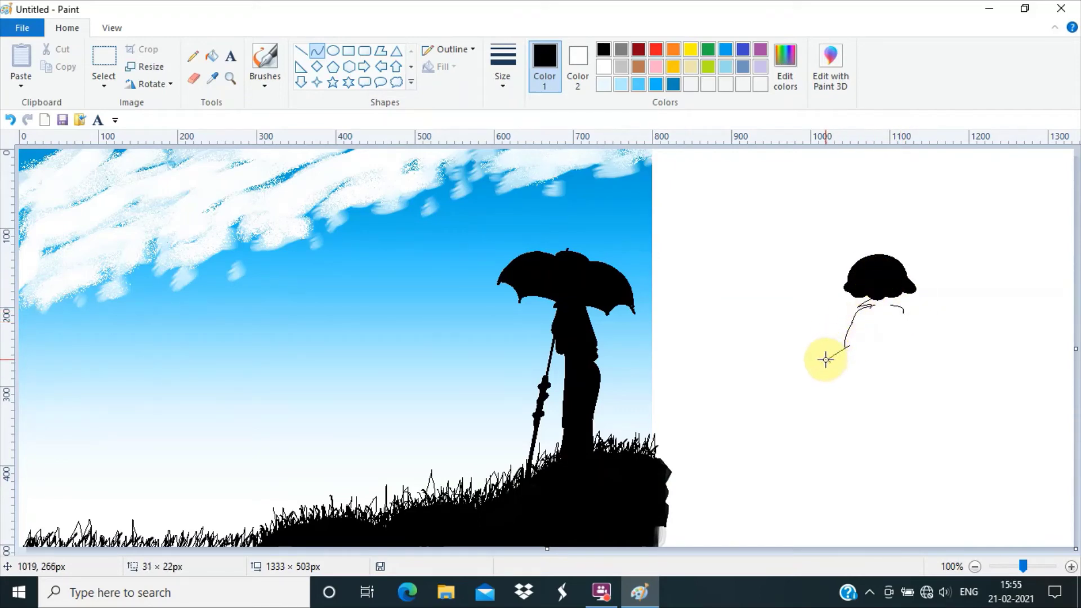
click(825, 360)
click(902, 326)
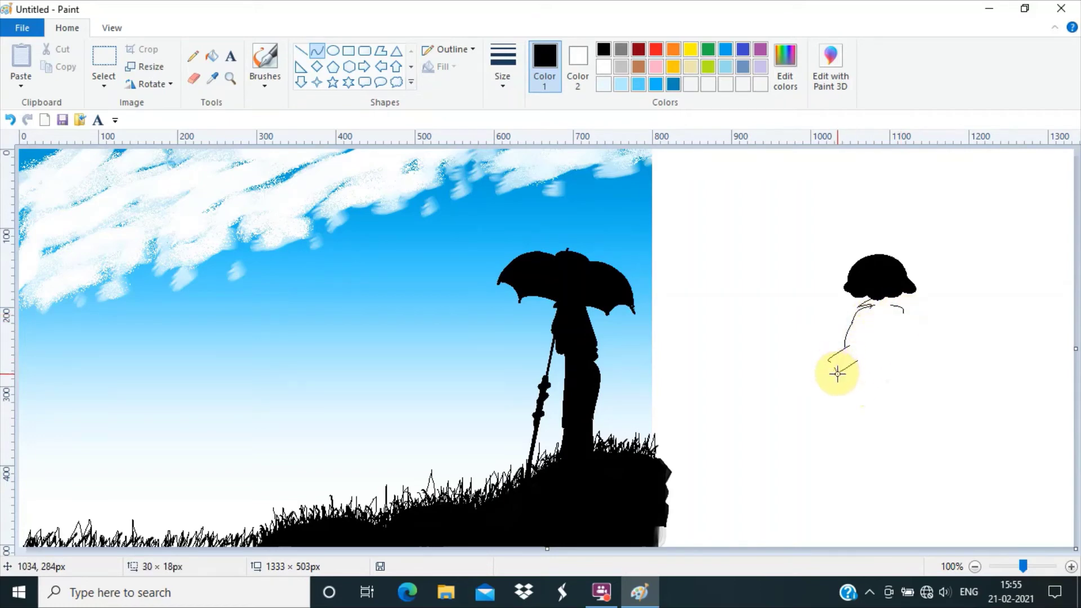
mouse_move(837, 373)
mouse_down()
mouse_move(864, 340)
mouse_move(811, 376)
mouse_move(819, 382)
mouse_up()
click(865, 341)
right_click(861, 344)
click(893, 366)
Step: Fill the small round hand black and extend it with a short tip using the Pencil
click(212, 55)
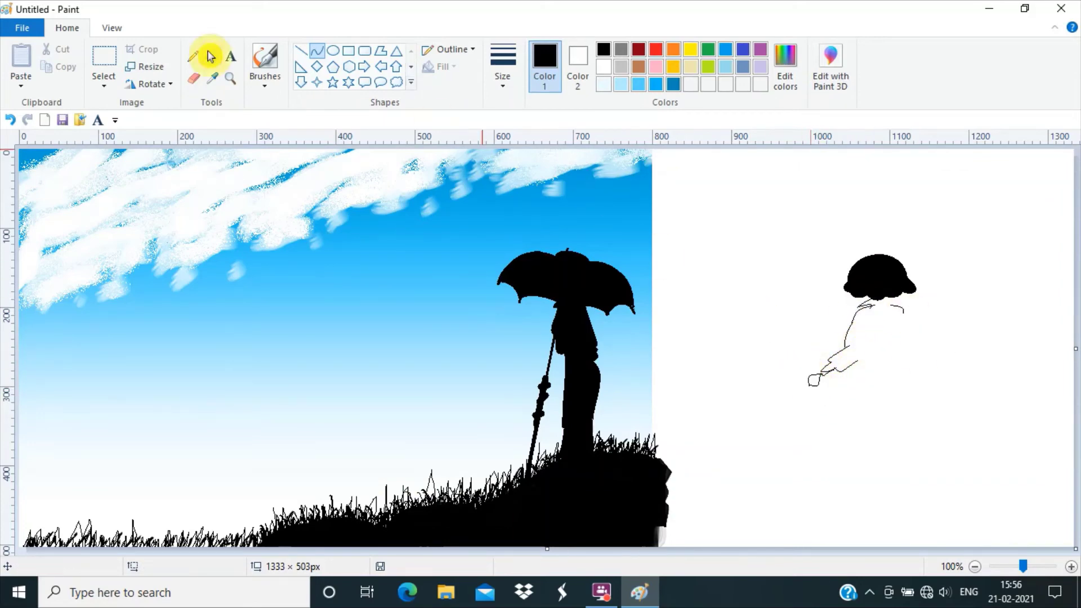
click(813, 380)
click(764, 226)
key(ctrl+z)
click(193, 56)
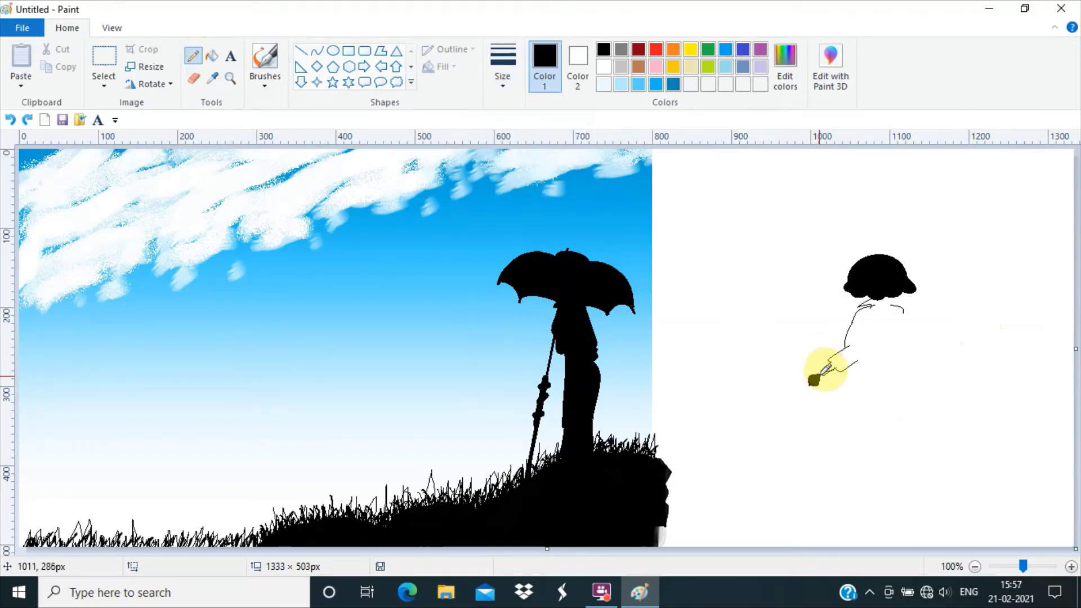
drag(822, 376, 808, 387)
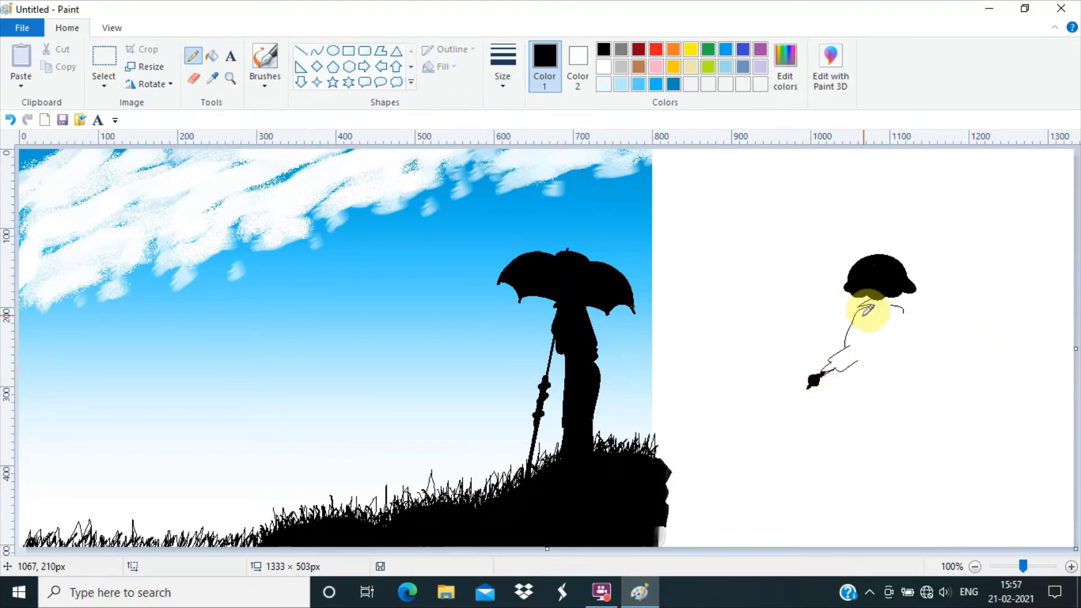
Step: Outline the long flared skirt with curves for its left side, curved hem and right side
click(317, 51)
mouse_move(855, 363)
mouse_down()
mouse_move(825, 452)
mouse_move(842, 433)
mouse_move(837, 459)
mouse_move(913, 468)
mouse_move(889, 473)
mouse_up()
click(806, 516)
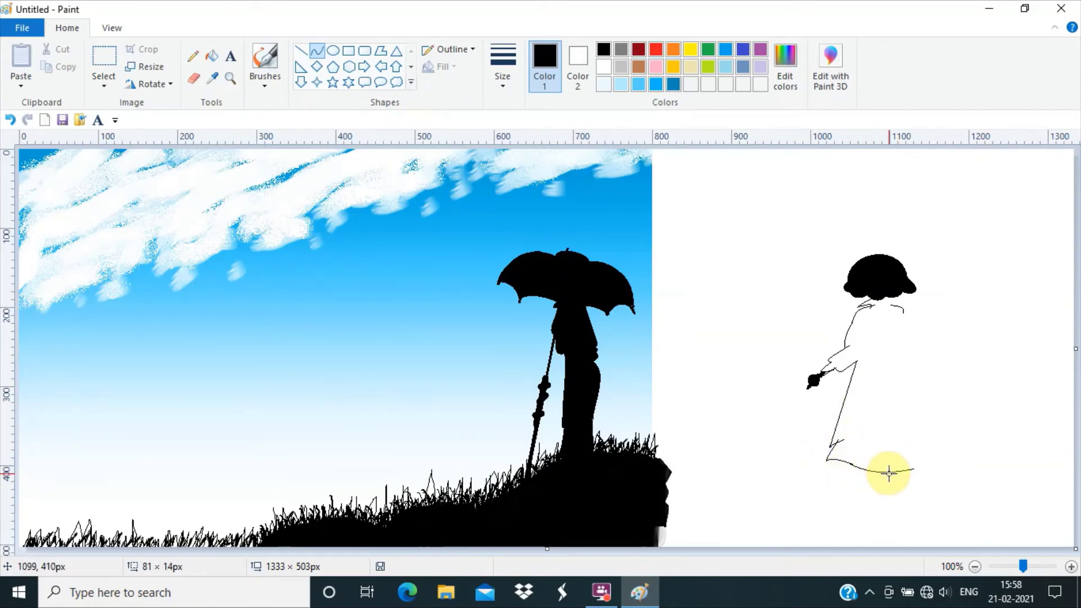
click(889, 473)
drag(900, 359, 913, 469)
click(907, 373)
click(876, 325)
drag(897, 426, 898, 402)
click(906, 437)
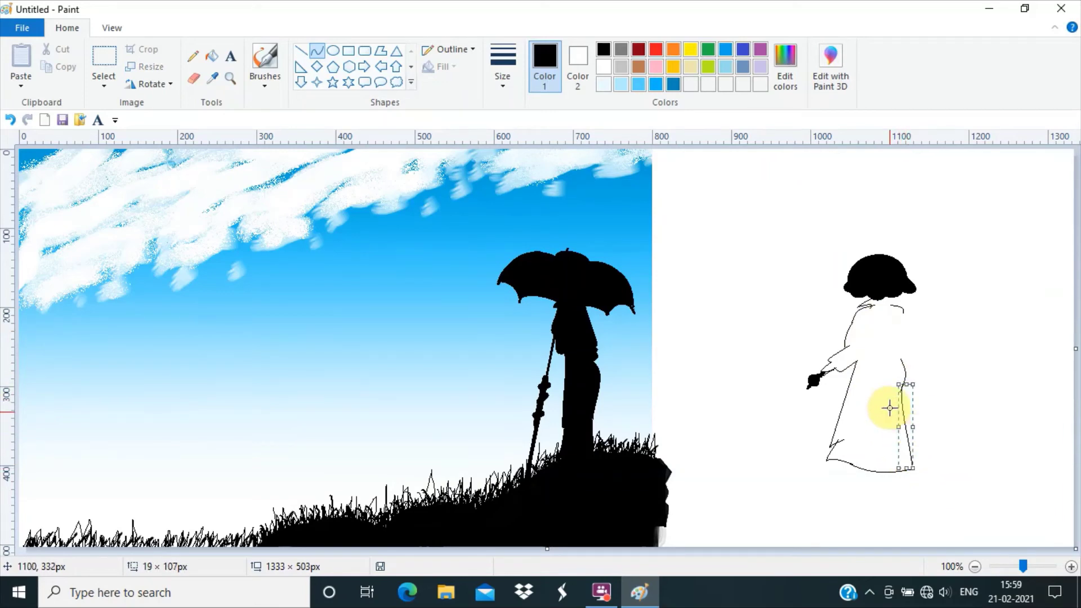
click(888, 408)
Step: Draw the figure's right sleeve with short curves from the shoulder to the waist, undoing the last stray stroke
click(907, 327)
click(907, 332)
click(874, 345)
mouse_move(901, 321)
mouse_down()
mouse_move(904, 348)
mouse_move(890, 364)
mouse_move(907, 347)
mouse_up()
click(908, 355)
click(890, 380)
key(ctrl+z)
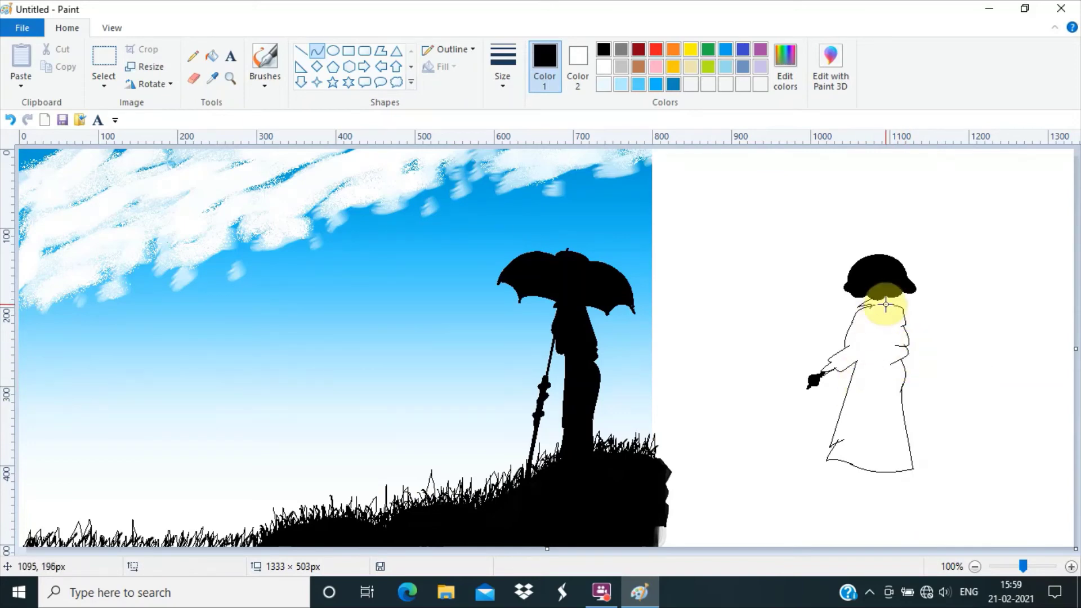
Step: Fill the second figure's neck and body black, and erase the round hand beyond the sleeve cuff
click(301, 51)
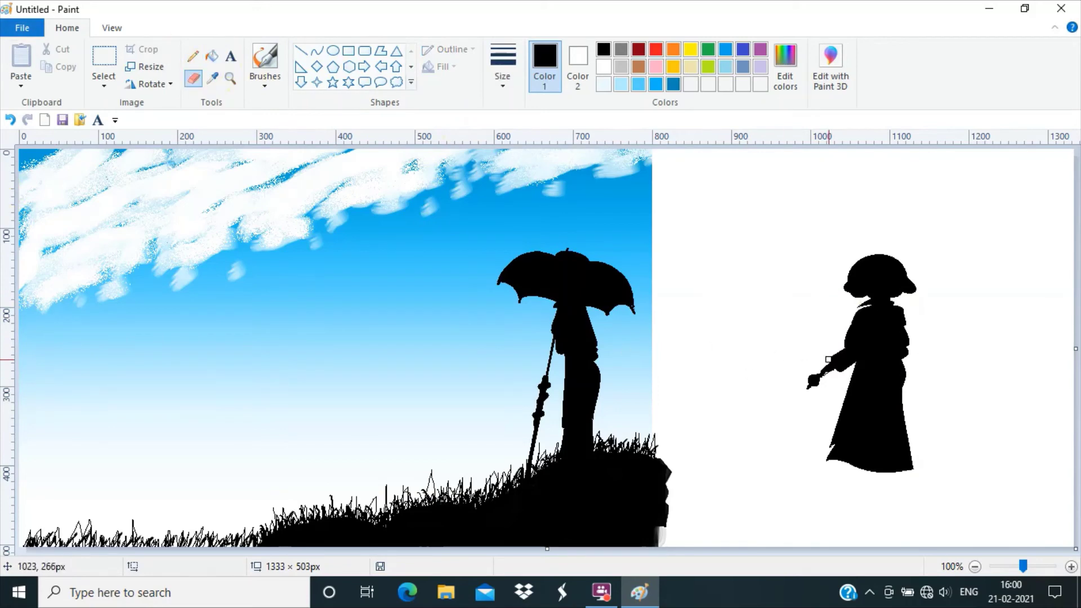
click(317, 50)
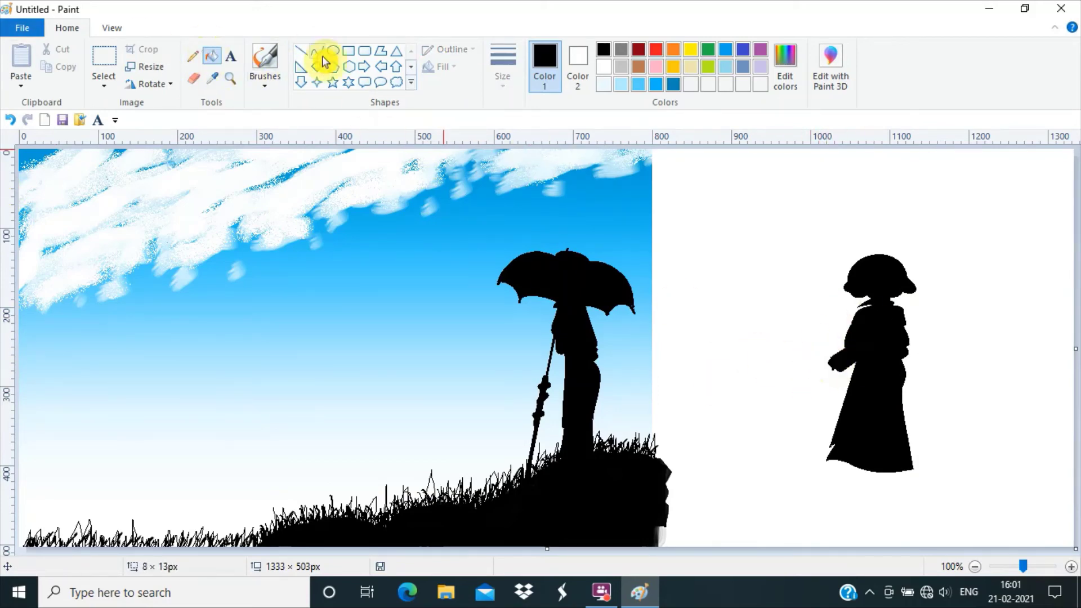
click(193, 57)
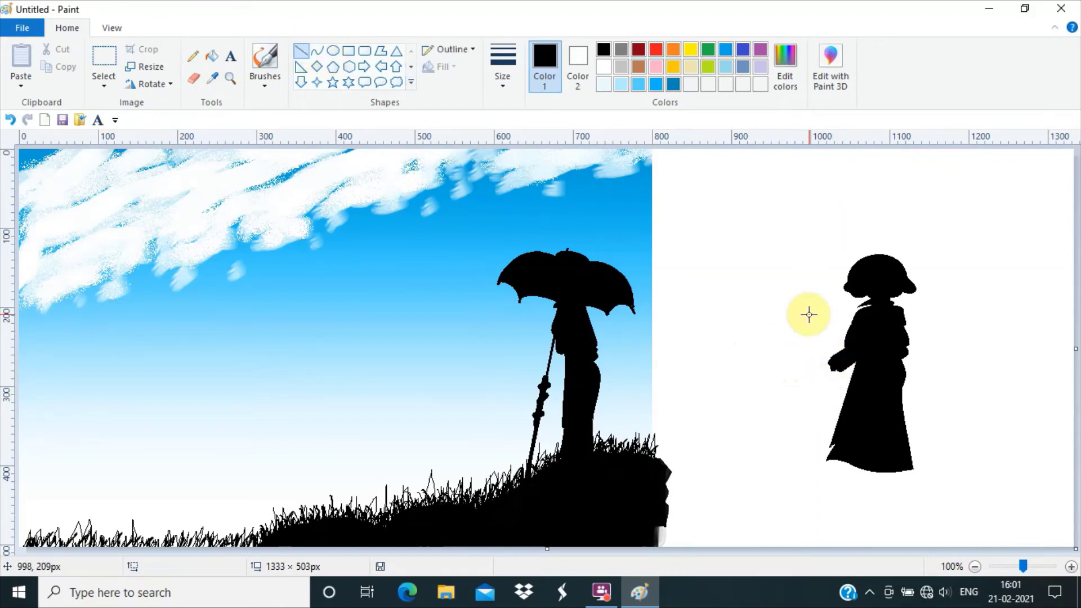
Step: Draw a new wrist and angular hand outline beyond the left cuff with straight lines, and fill both black
mouse_move(821, 369)
mouse_down()
mouse_move(850, 370)
mouse_move(830, 377)
mouse_up()
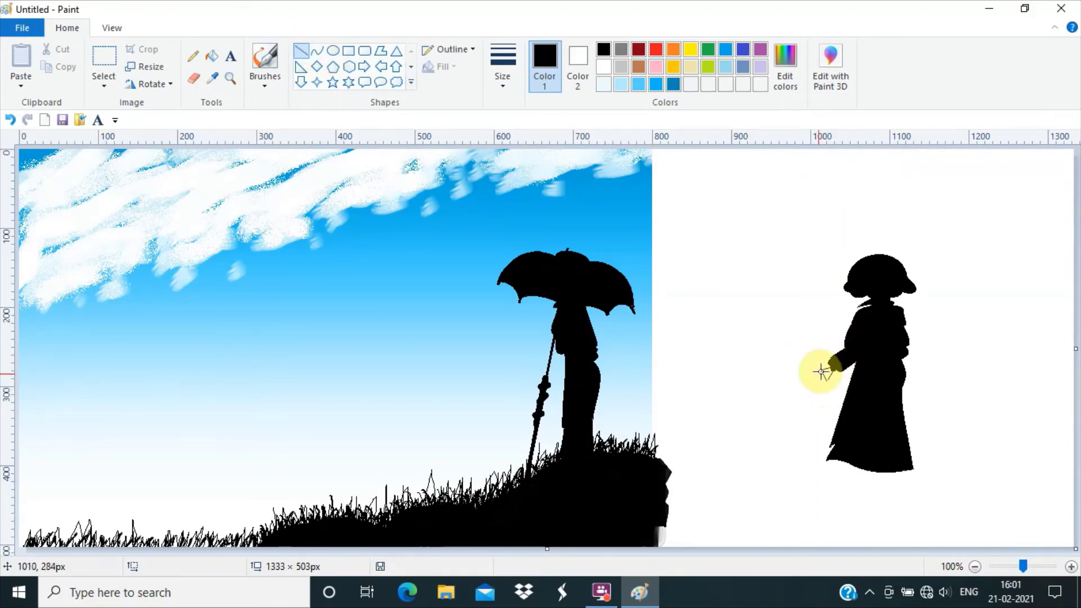
drag(805, 375, 801, 386)
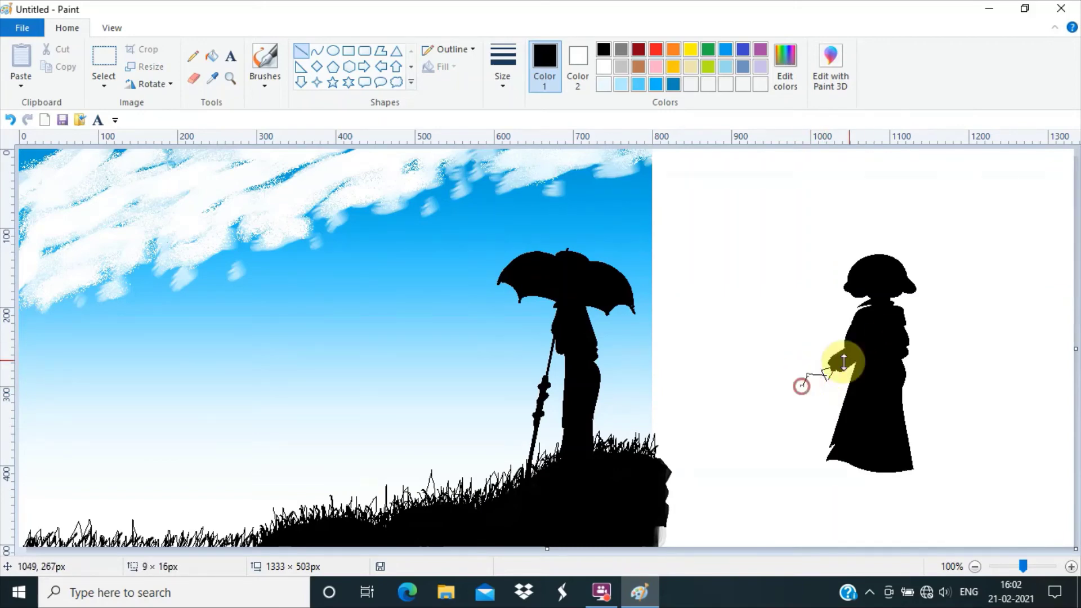
click(868, 352)
click(193, 78)
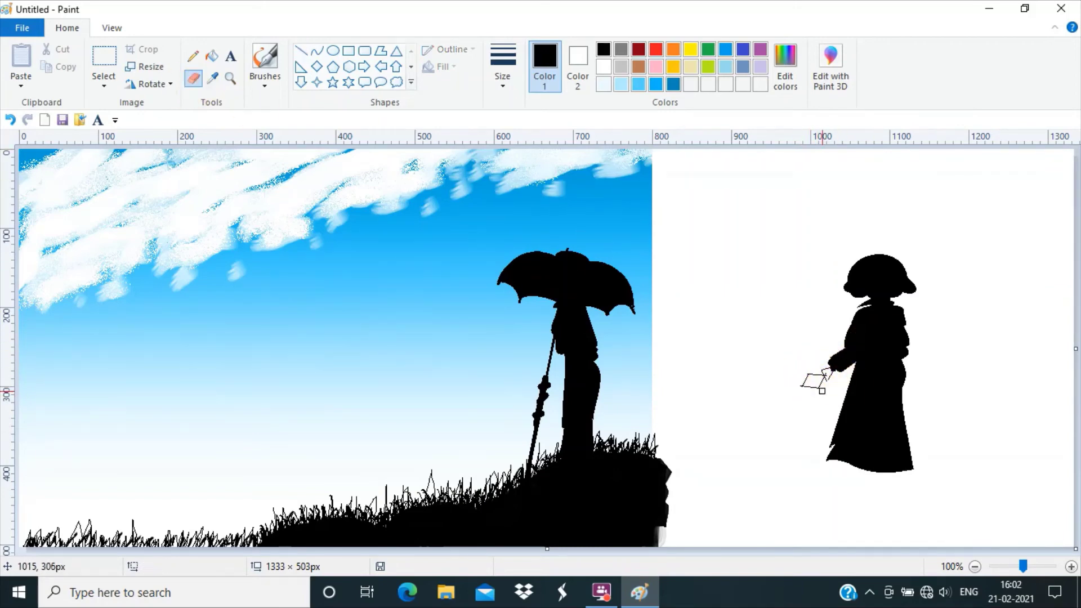
click(193, 56)
drag(823, 374, 828, 379)
click(211, 56)
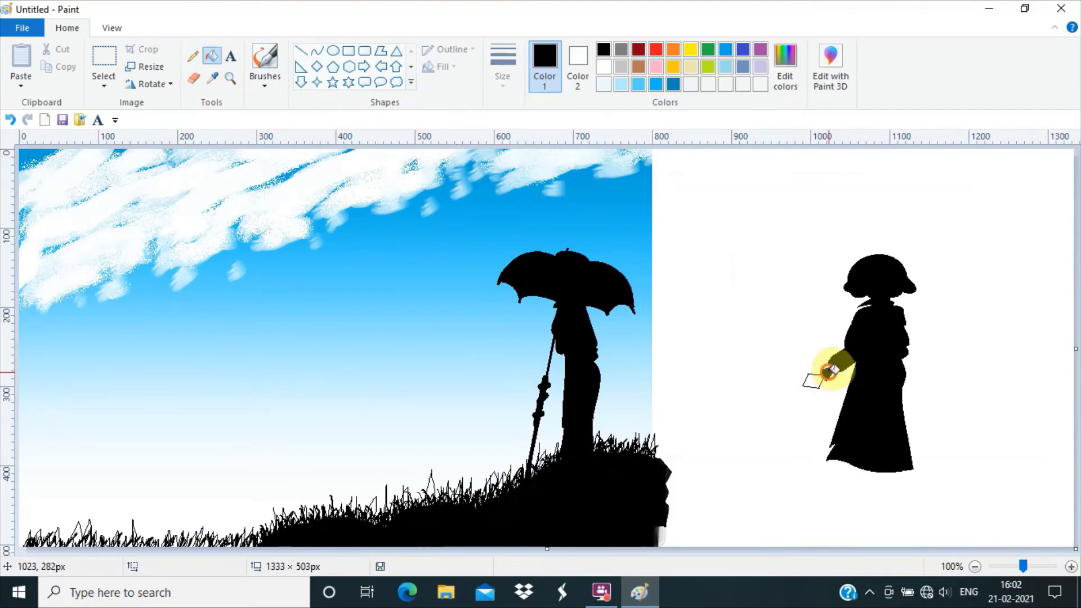
click(827, 372)
click(813, 382)
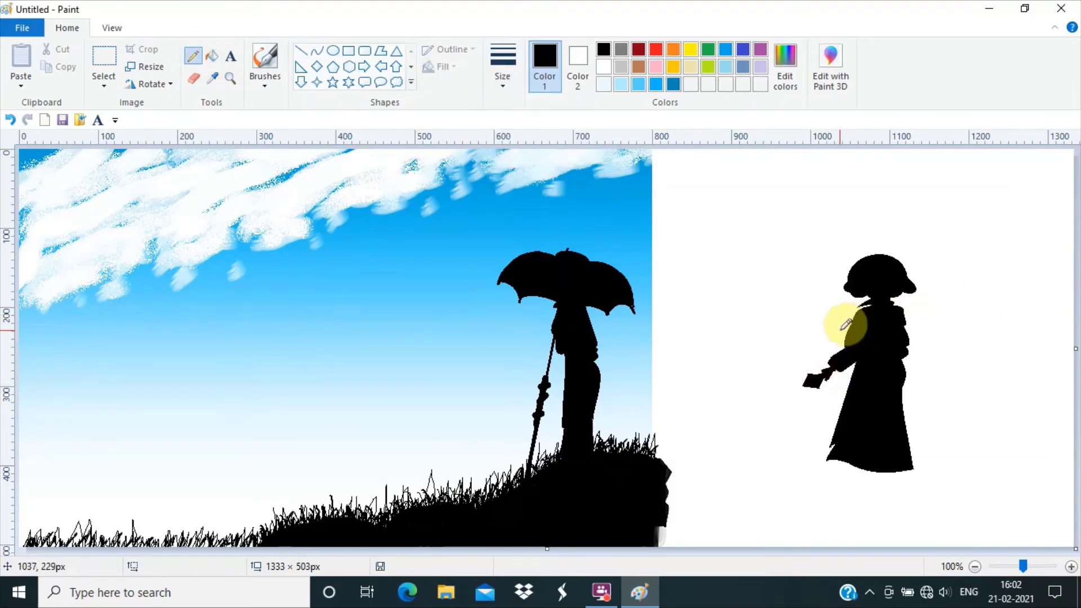
Step: Trim the angular hand with the eraser and extend it into a thin pointed tip with the Pencil
click(192, 56)
click(193, 78)
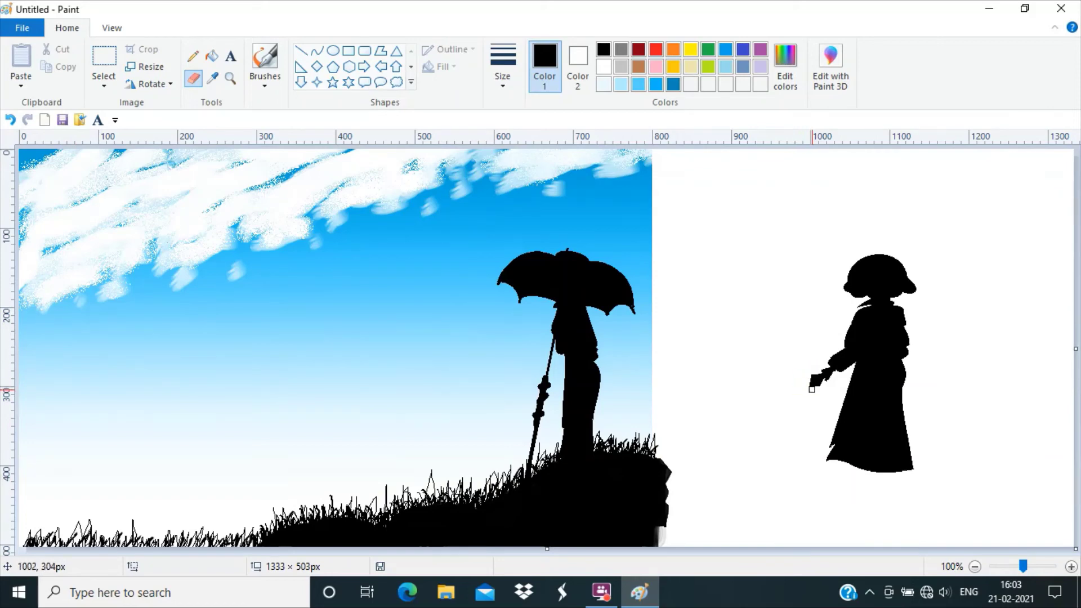
click(197, 57)
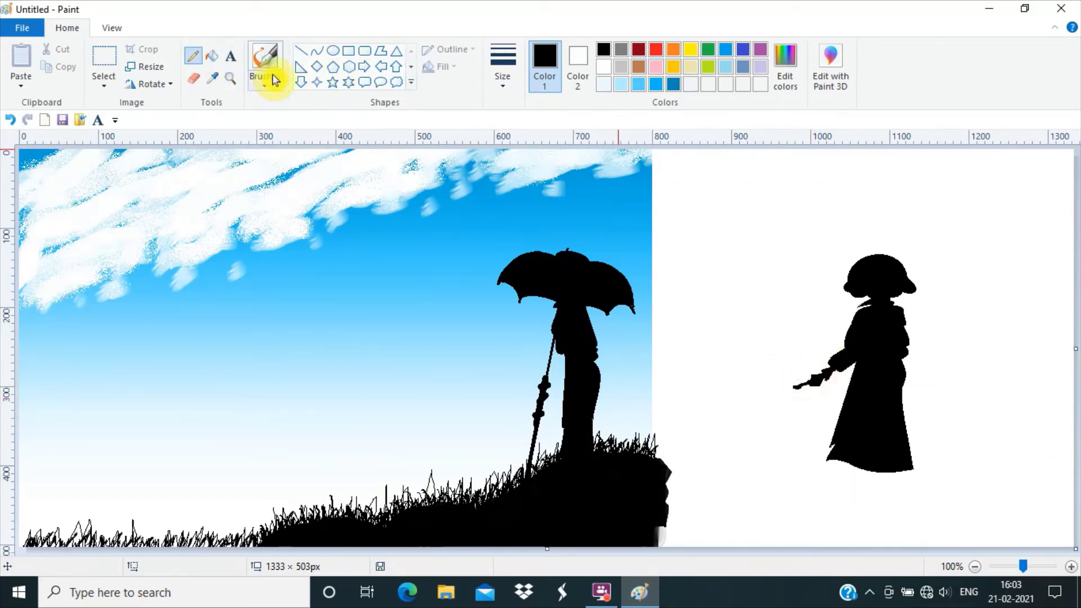
Step: Draw a small hand at the skirt's right side with short curves and fill it black
click(317, 51)
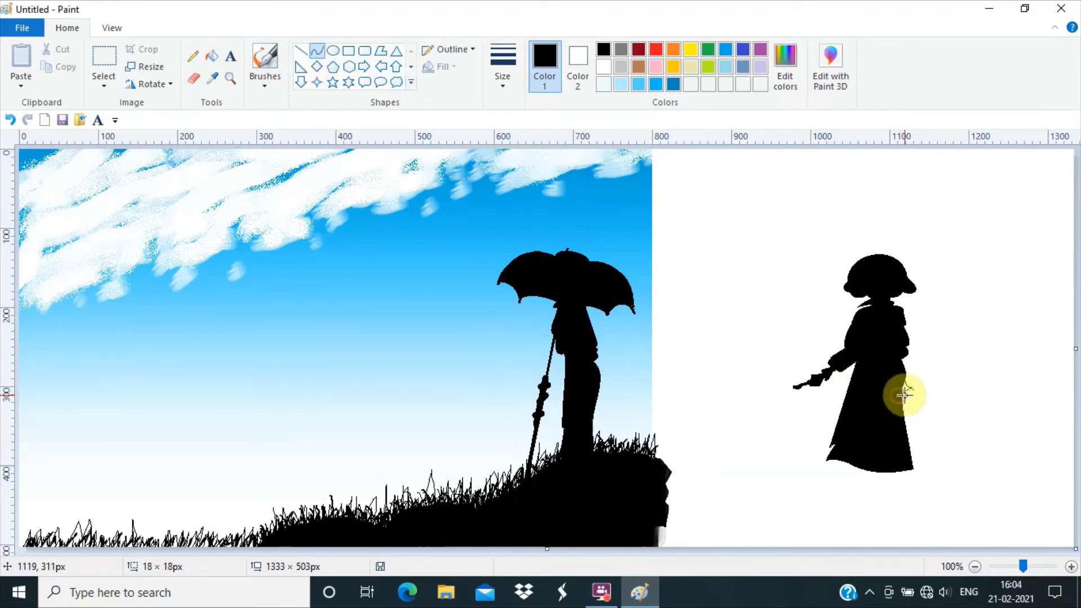
drag(909, 394, 893, 384)
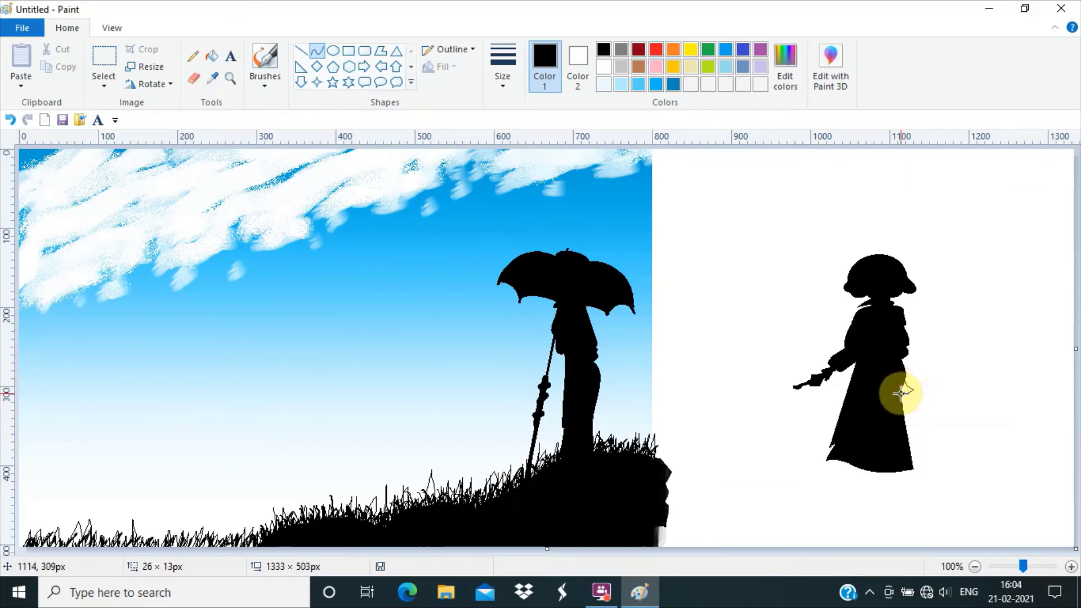
click(212, 55)
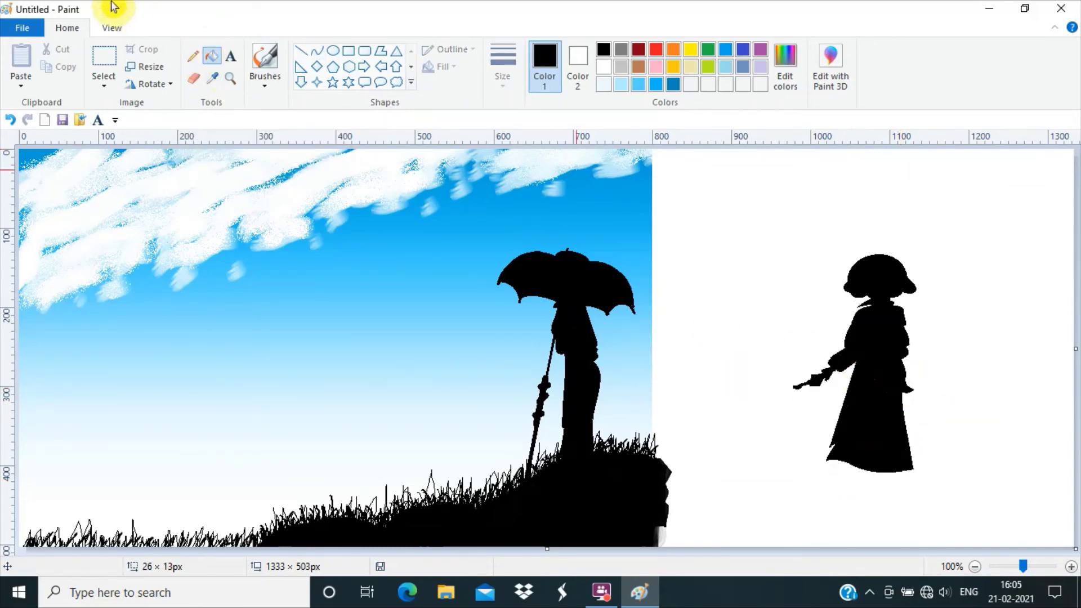
Step: Try to heighten the figure's hair with a curve about 71 by 72 px above the crown, filled black
click(317, 51)
drag(898, 267, 853, 224)
drag(896, 234, 904, 232)
click(211, 56)
click(878, 248)
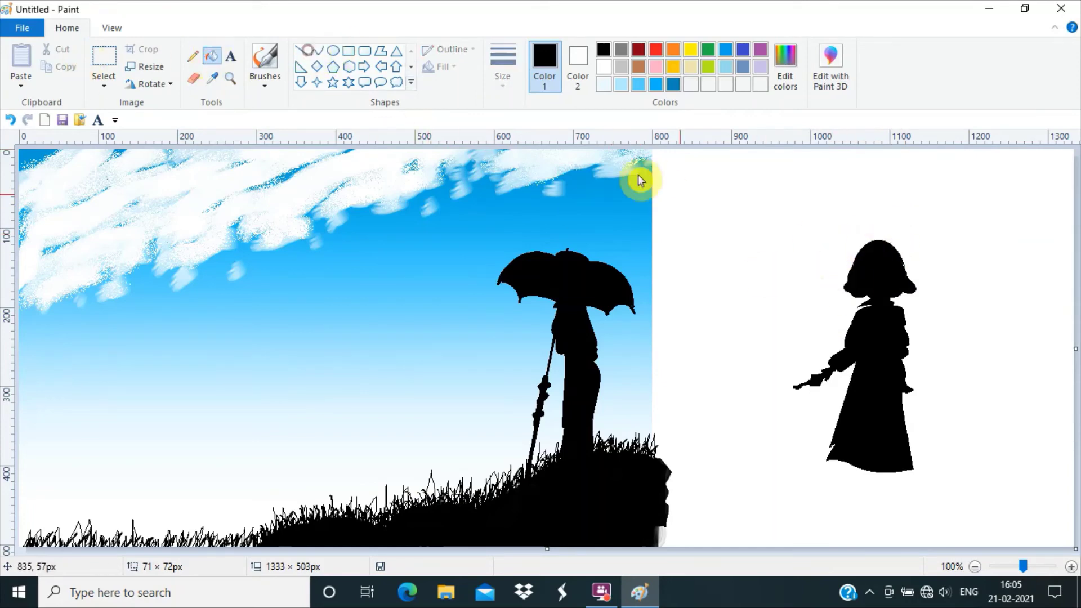
key(ctrl+z)
Step: Add a low curve about 84 by 51 px over the crown of the hair and fill the gap black
click(317, 51)
mouse_move(903, 276)
mouse_down()
mouse_move(856, 273)
mouse_move(850, 250)
mouse_up()
mouse_move(901, 246)
mouse_down()
mouse_move(911, 256)
mouse_move(844, 258)
mouse_up()
drag(878, 241, 878, 236)
drag(878, 256, 878, 258)
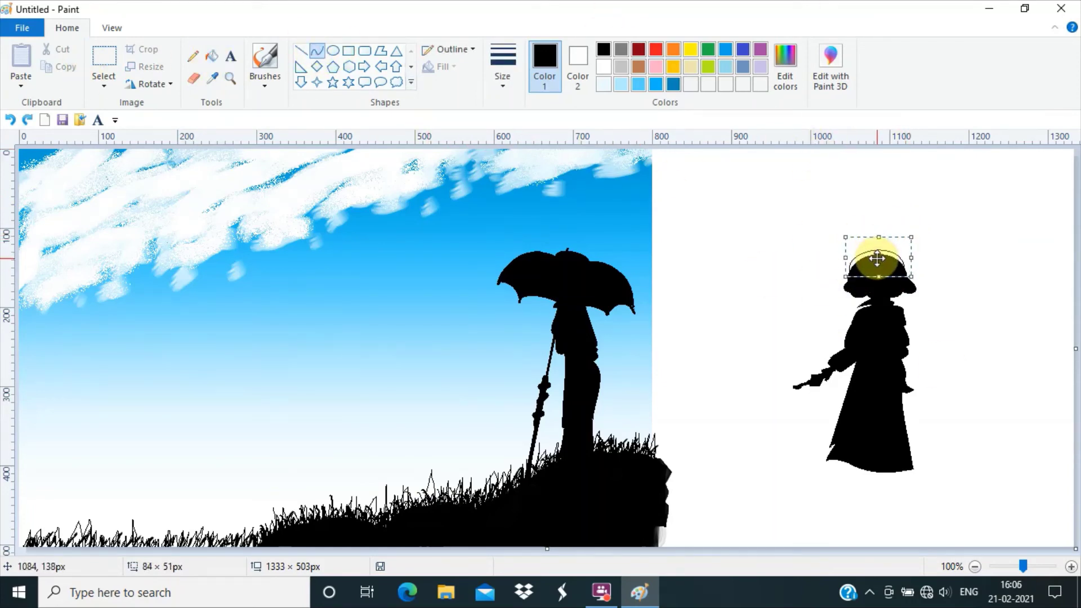
click(212, 56)
click(885, 255)
Step: Select the second figure and move it onto the hill to the left of the umbrella figure
click(104, 59)
drag(694, 208, 971, 516)
mouse_move(847, 362)
mouse_down()
mouse_move(499, 398)
mouse_move(512, 408)
mouse_move(490, 405)
mouse_move(499, 394)
mouse_move(460, 376)
mouse_up()
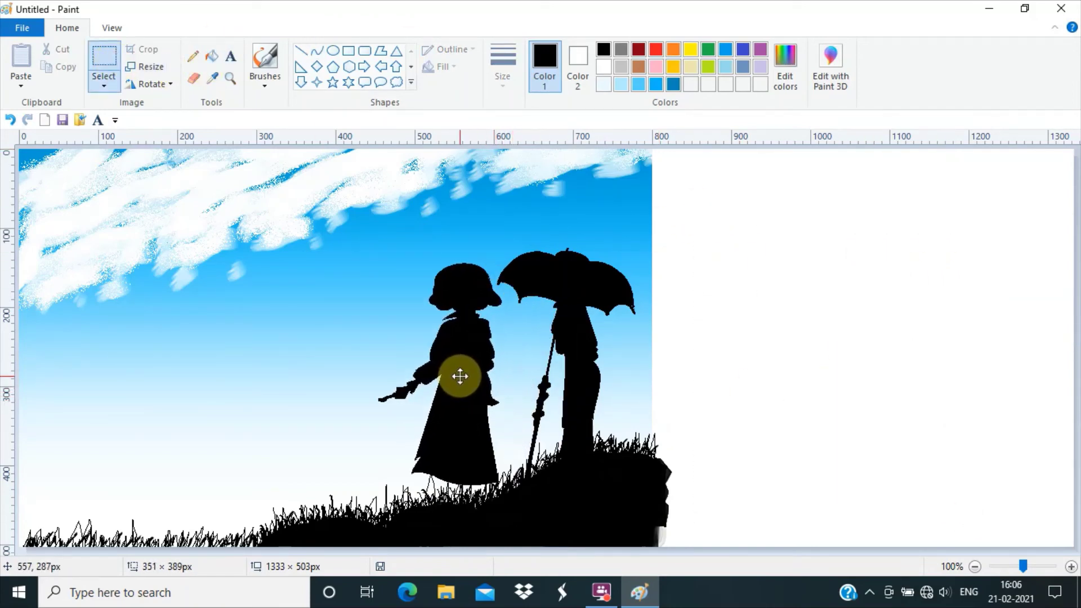
Step: Outline one of the second figure's legs below the skirt hem with two thin curves about 77 px tall
click(317, 51)
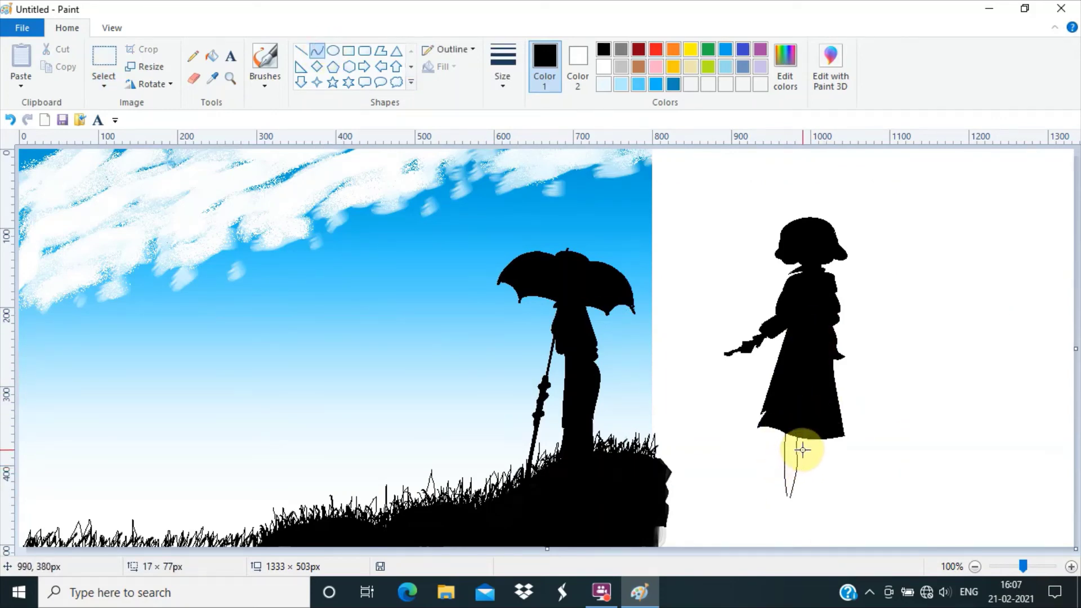
Step: Try to outline a second leg under the skirt's other side with thin curves and fill it black
drag(808, 439, 809, 441)
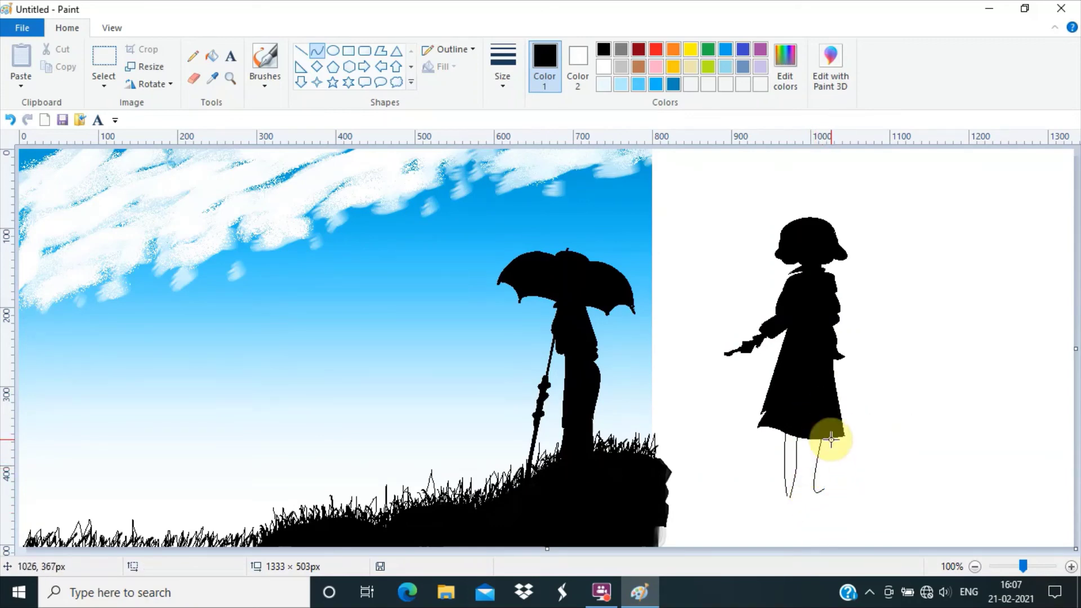
click(211, 58)
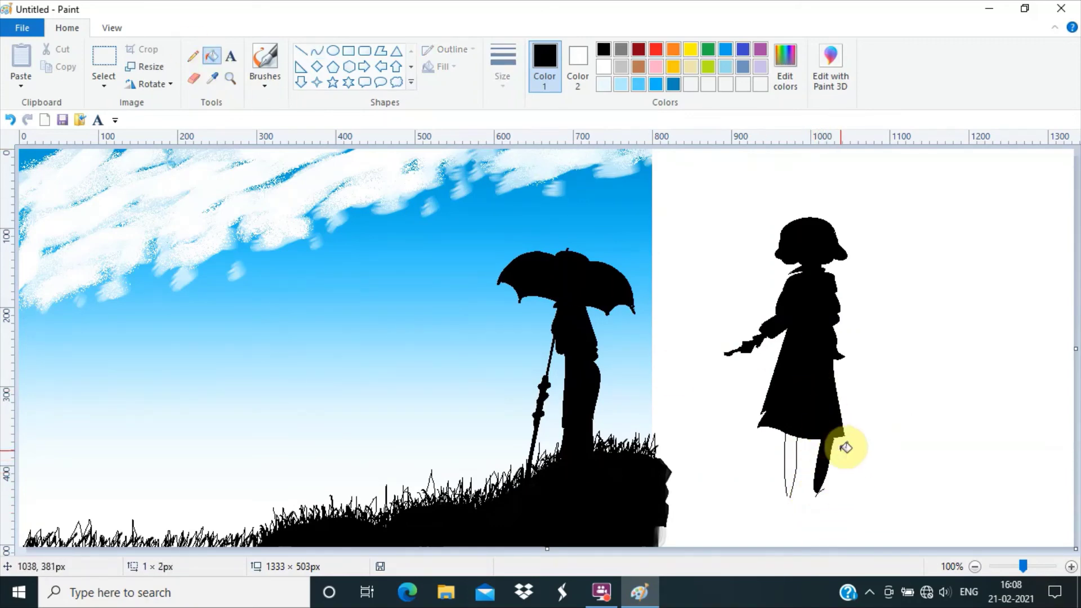
click(845, 448)
key(ctrl+z)
key(ctrl+z)
Step: Draw the second leg with thin curves close to the first, close the first leg's tip, and fill both legs black
click(316, 51)
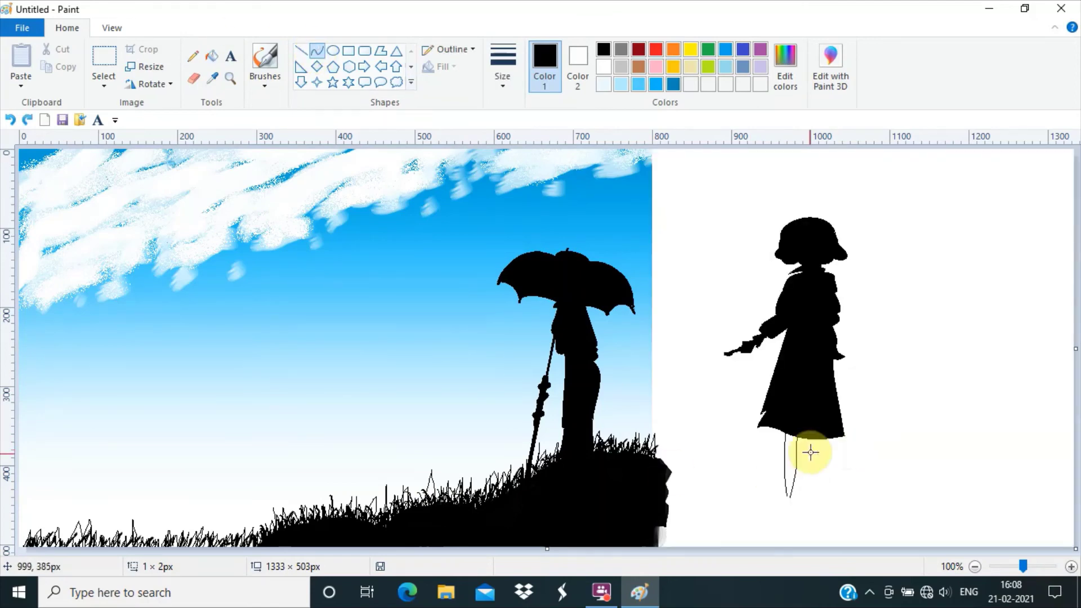
drag(807, 436, 811, 498)
click(193, 56)
drag(786, 495, 791, 497)
click(211, 58)
click(791, 459)
click(813, 459)
Step: Select the whole dress figure and move it onto the hill beside the umbrella figure, with its feet in the grass
click(105, 58)
drag(680, 180, 913, 529)
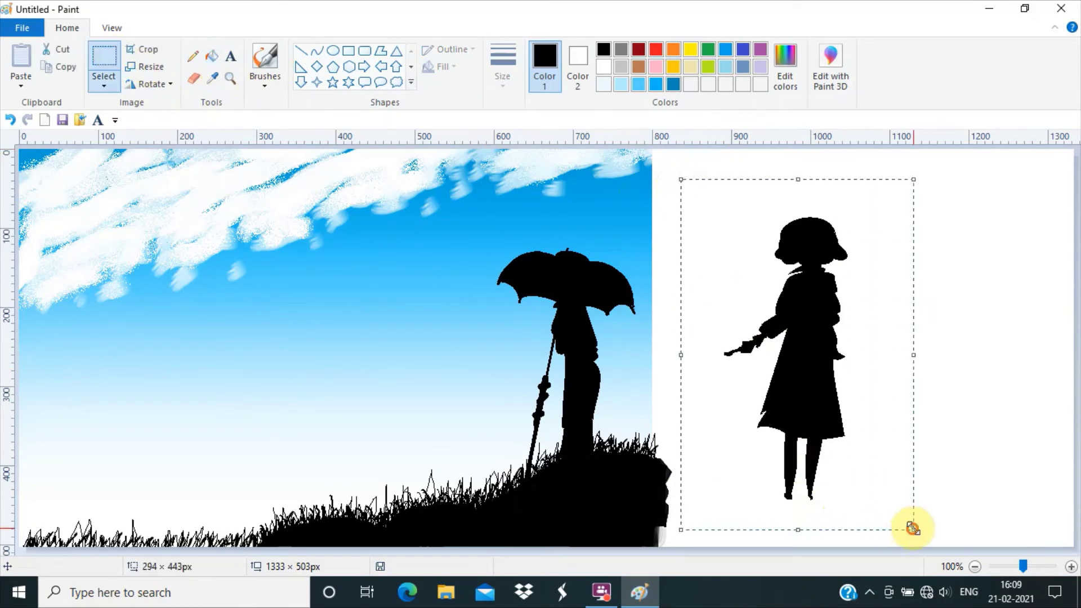
drag(809, 364, 463, 422)
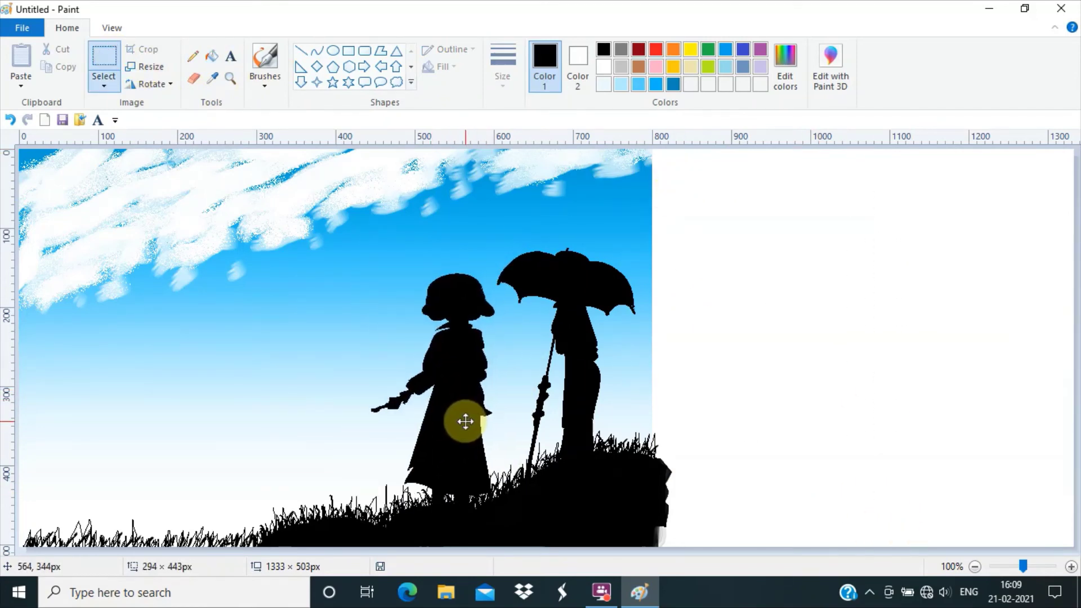
click(766, 383)
Step: Draw an easel on the blank canvas with thick lines: a slanted rear leg about 103 by 188 px and the tilted board's four edges
click(301, 52)
click(502, 76)
click(526, 176)
drag(861, 293, 780, 442)
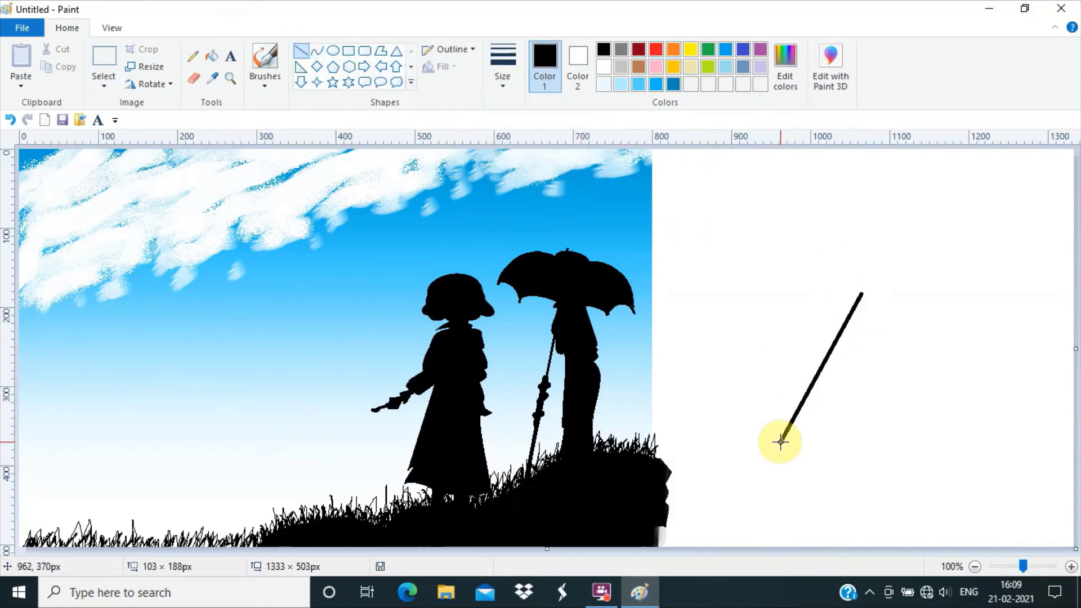
drag(843, 251, 881, 359)
drag(872, 241, 908, 346)
drag(872, 241, 863, 220)
mouse_move(908, 346)
mouse_down()
mouse_move(912, 365)
mouse_move(877, 363)
mouse_move(919, 345)
mouse_up()
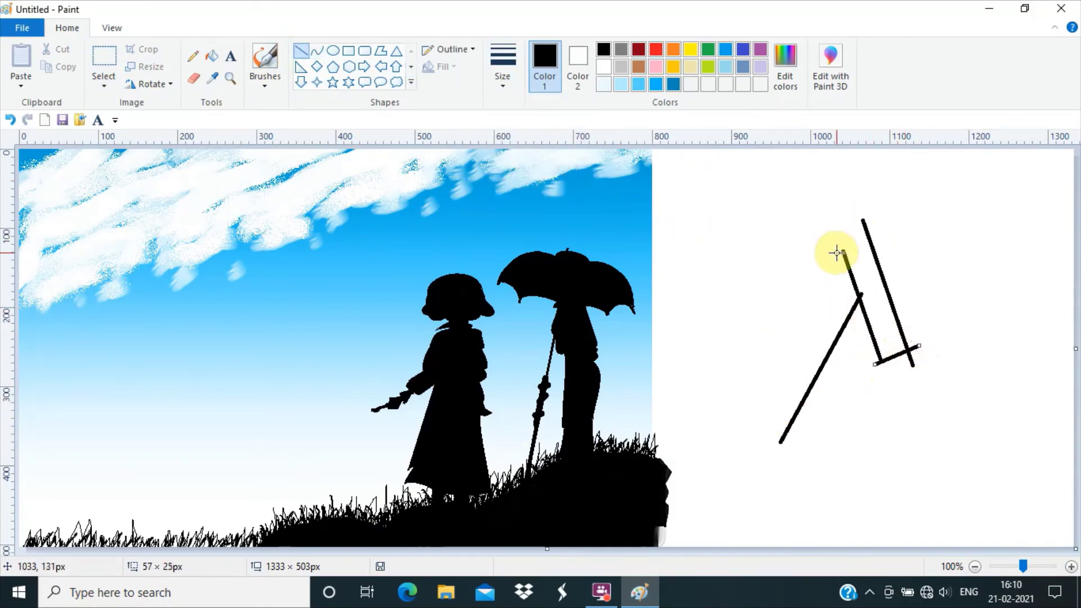
mouse_move(835, 254)
mouse_down()
mouse_move(871, 229)
mouse_move(851, 236)
mouse_up()
Step: Draw a short peg across the board's top edge with the thickest line width
click(502, 76)
click(526, 206)
click(886, 331)
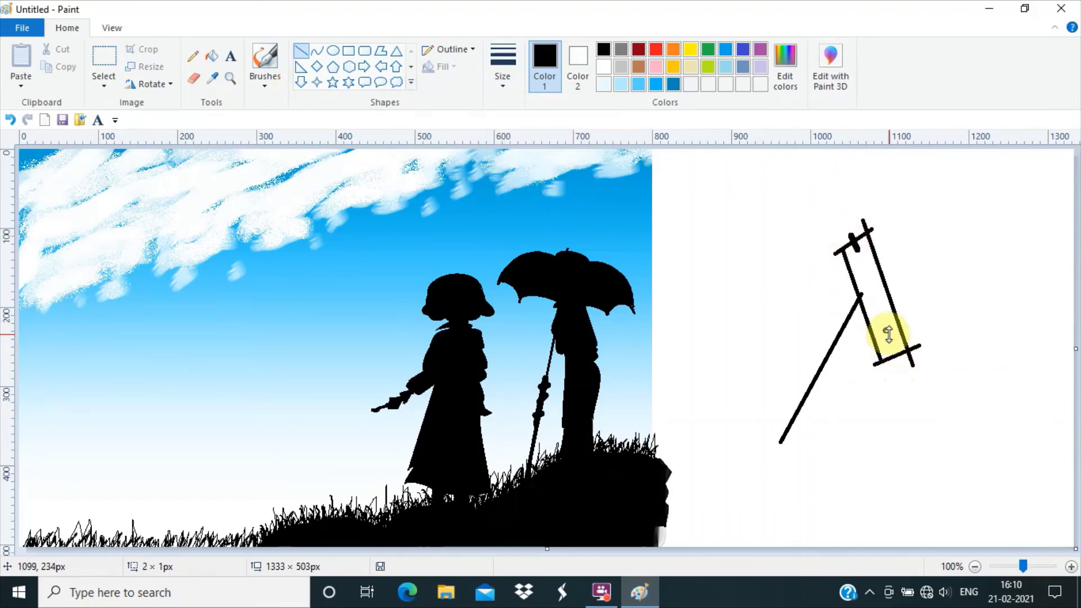
Step: Draw two thinner straight front legs down from the board's bottom edge, the right one about 58 by 150 px
click(501, 76)
click(543, 145)
drag(888, 332, 878, 324)
right_click(878, 324)
click(914, 338)
drag(882, 363, 887, 473)
drag(895, 354, 939, 473)
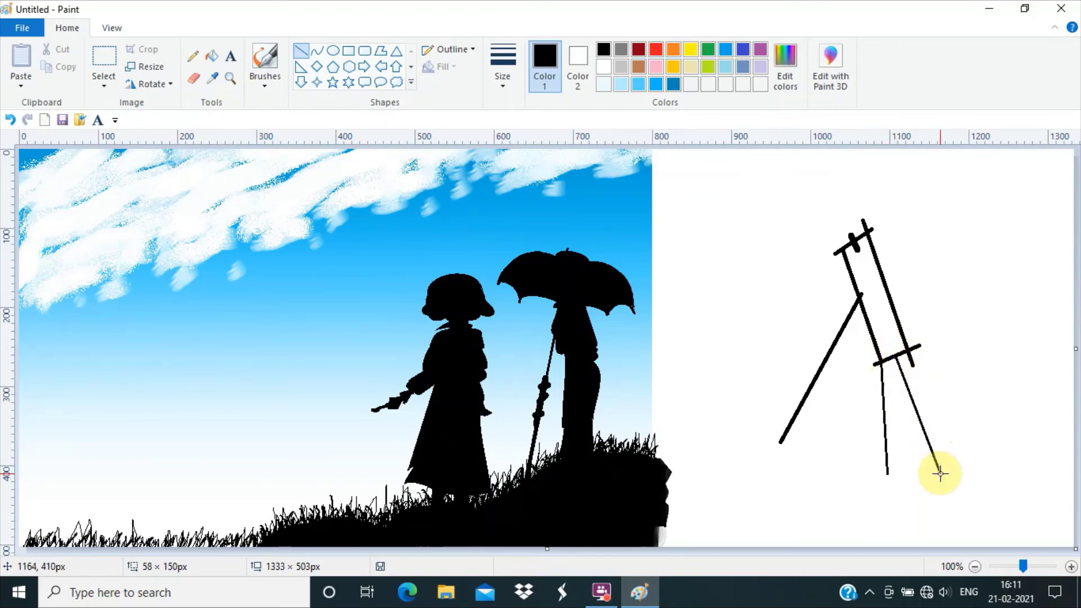
Step: Draw a thicker peg about 13 by 37 px across the board's bottom edge and fill the board black
click(503, 67)
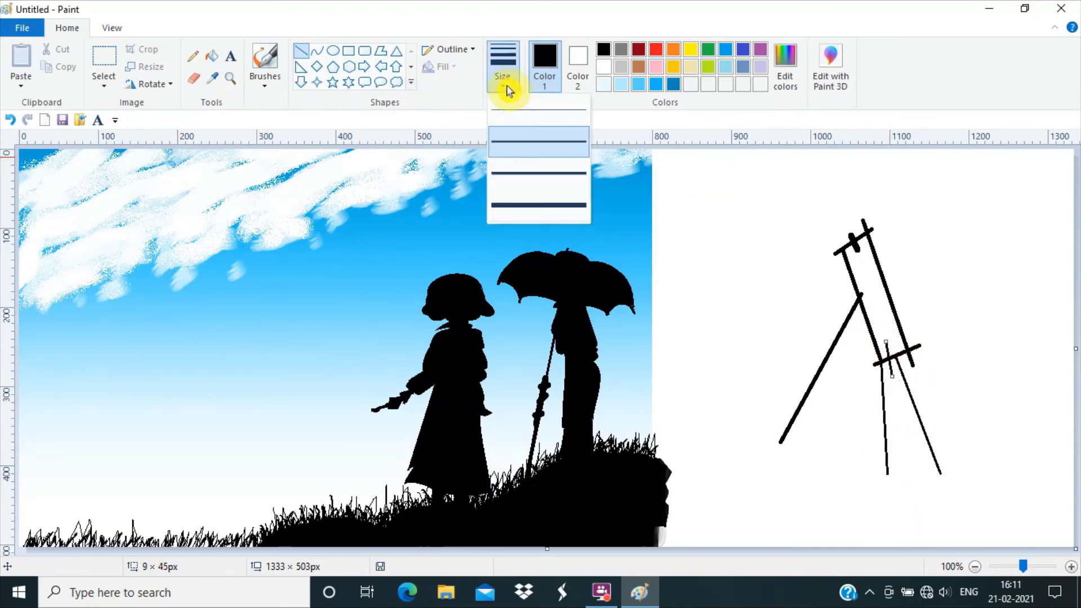
click(541, 181)
drag(886, 342, 894, 381)
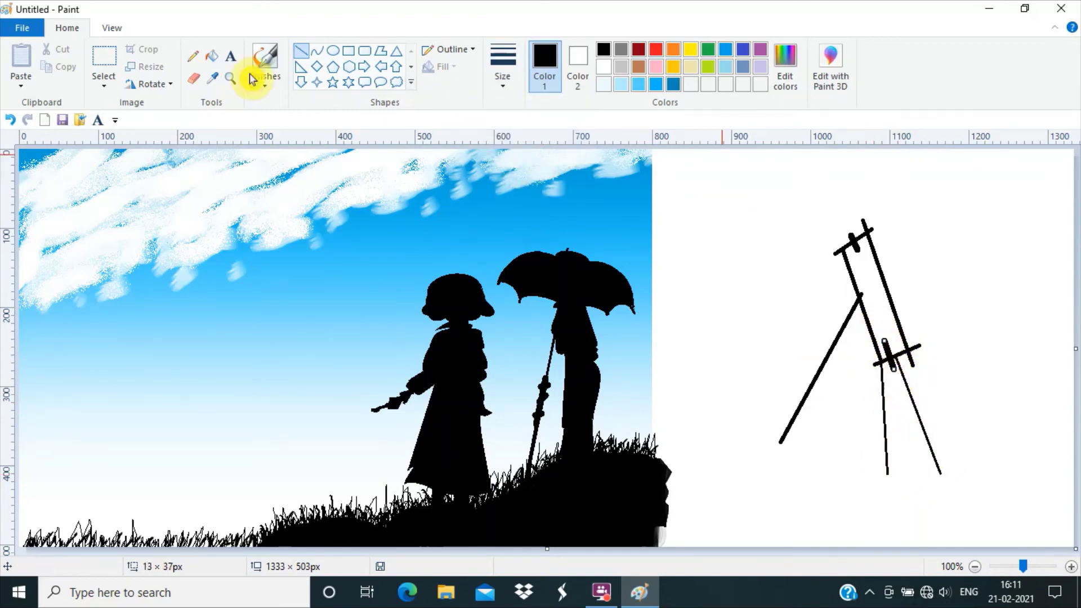
click(211, 55)
click(878, 282)
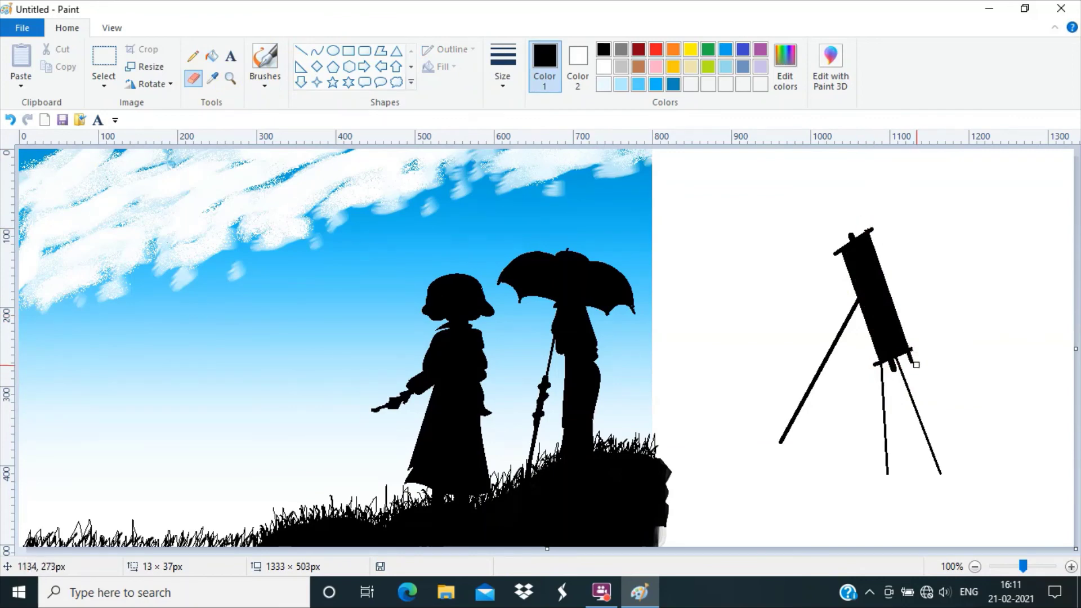
Step: Redraw the right end of the board's bottom ledge with a short line
click(301, 51)
drag(901, 353, 914, 349)
click(915, 419)
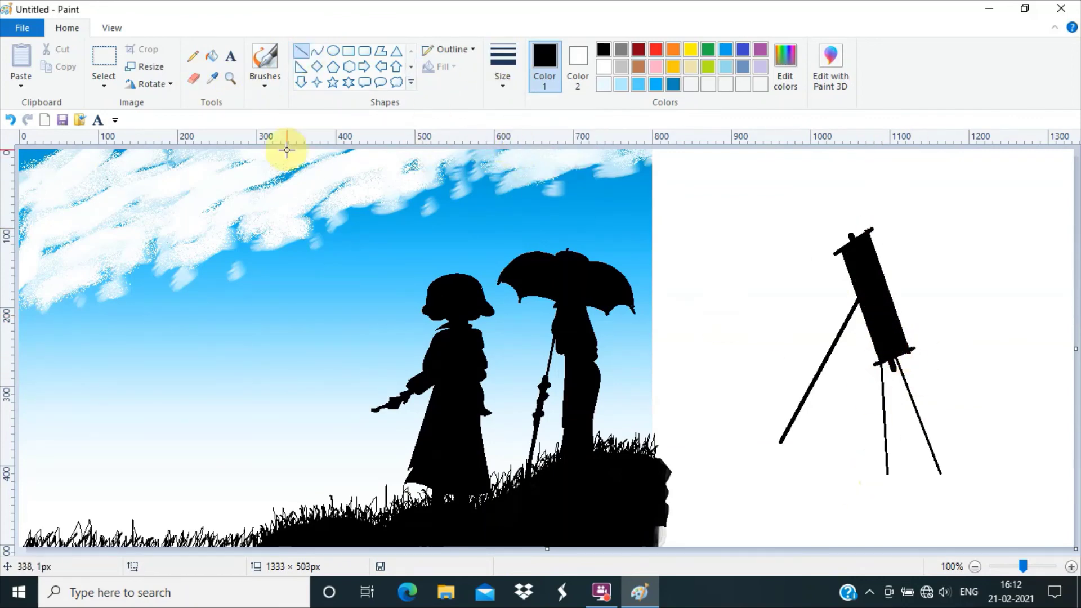
Step: Erase the lower part of the easel's rear leg and redraw it as a slanted segment with a joint
click(503, 68)
click(539, 144)
click(194, 78)
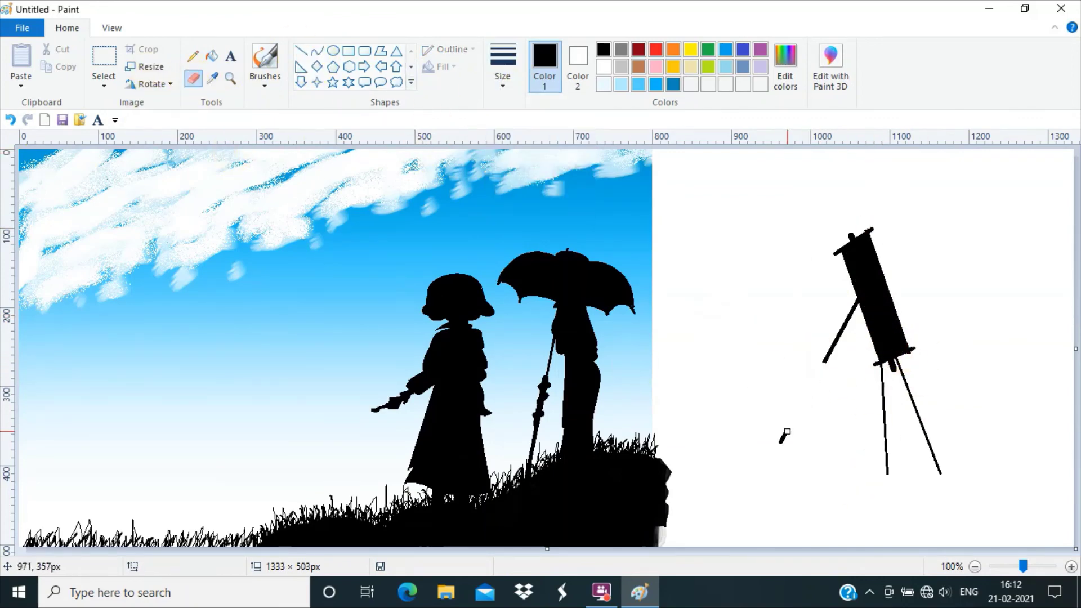
click(317, 50)
drag(825, 357, 780, 446)
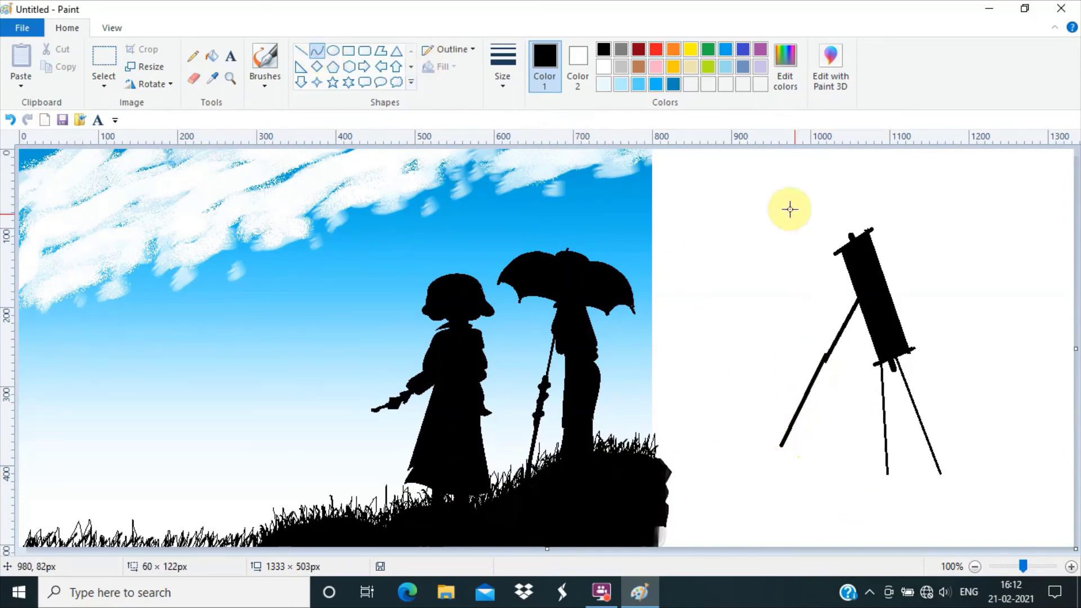
Step: Try a thinner stroke for the rear leg's lower segment and redraw the left front leg about 10 by 149 px
click(498, 70)
click(532, 144)
drag(884, 415, 803, 397)
click(803, 397)
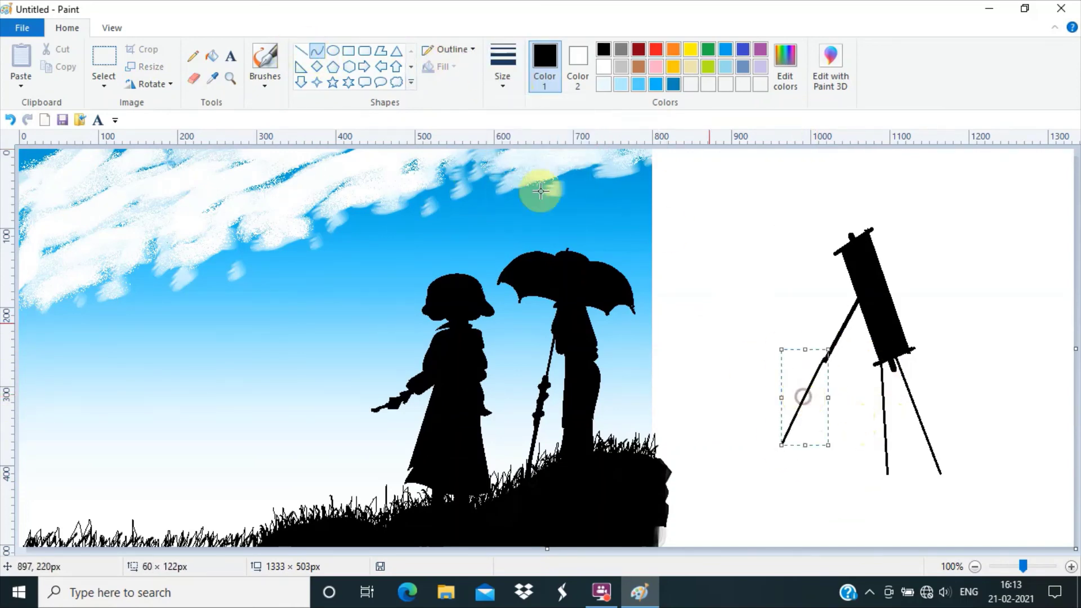
drag(882, 366, 888, 482)
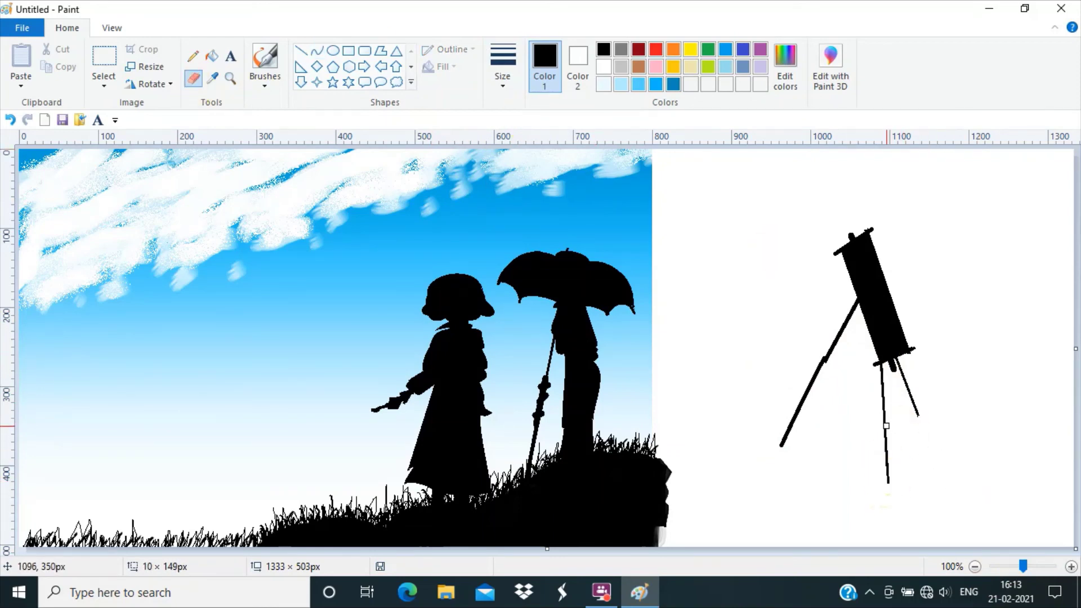
Step: Replace the lower halves of both front legs with straight segments, the right one about 25 by 61 px, and add small joints
click(503, 73)
click(539, 147)
click(302, 51)
drag(882, 413, 881, 465)
drag(883, 413, 932, 458)
drag(913, 411, 913, 410)
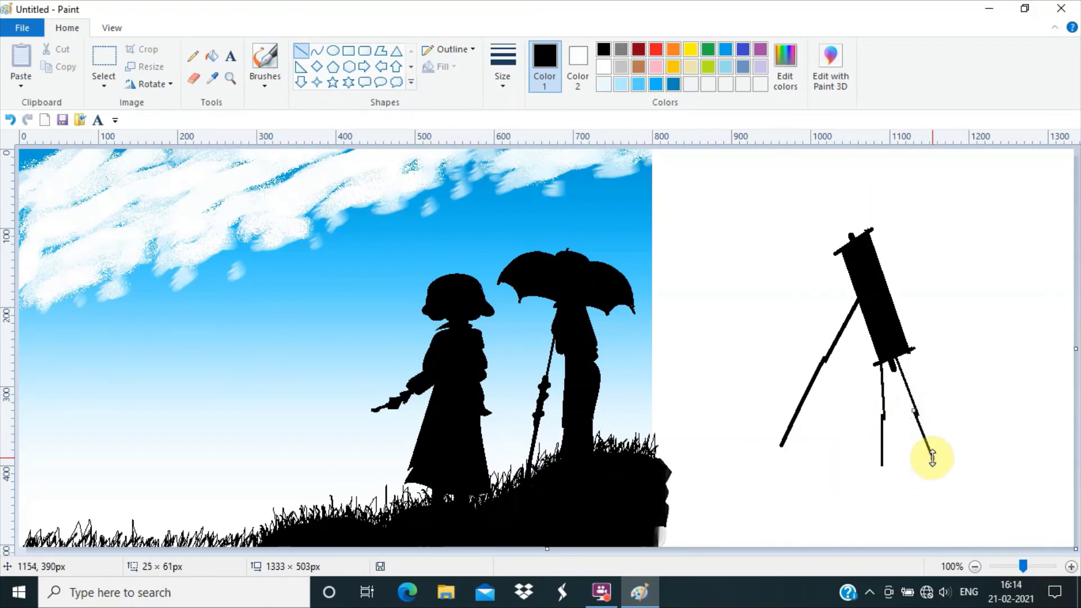
Step: Try to select the easel and move it onto the hill in front of the dress figure
click(104, 59)
drag(716, 159, 974, 495)
drag(876, 322, 342, 398)
key(ctrl+z)
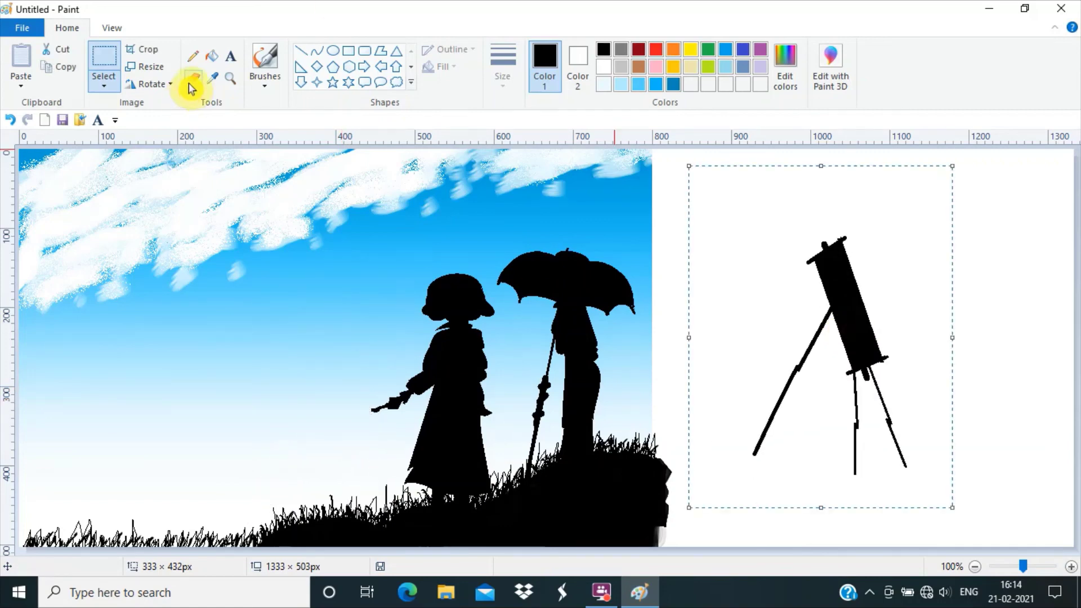
key(ctrl+z)
Step: Erase the easel's rear leg and top bar, slant the board's top edge, and draw a short peg there
click(193, 78)
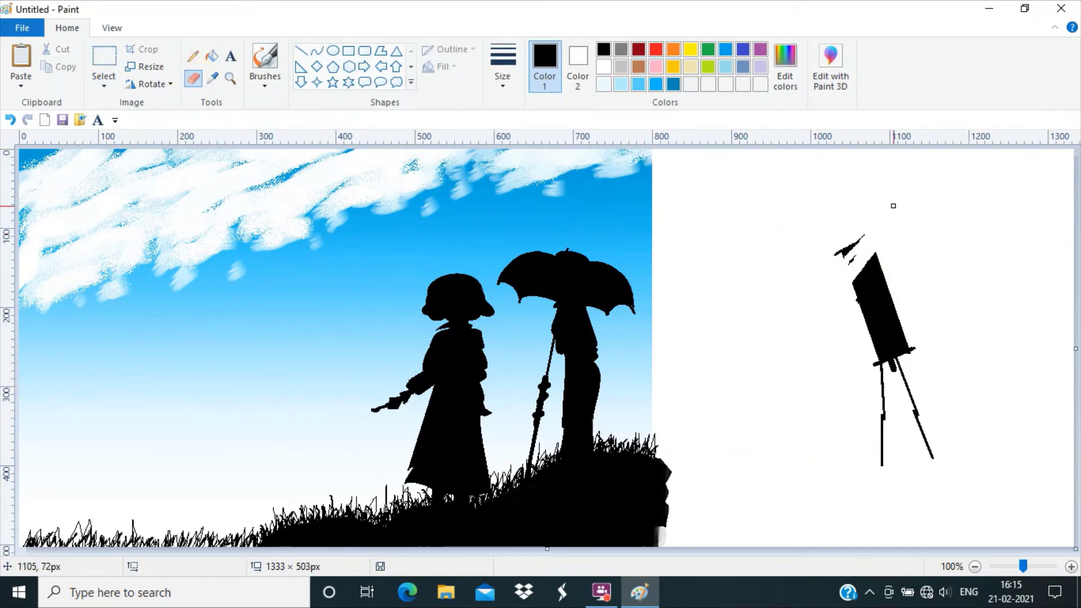
click(302, 51)
click(503, 66)
click(514, 145)
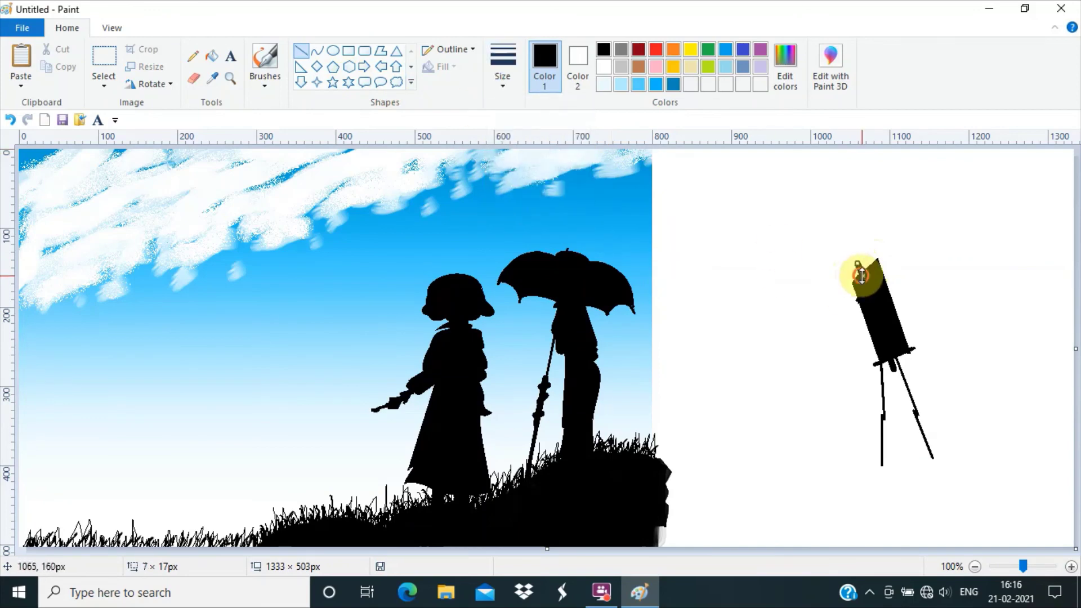
drag(855, 271, 864, 285)
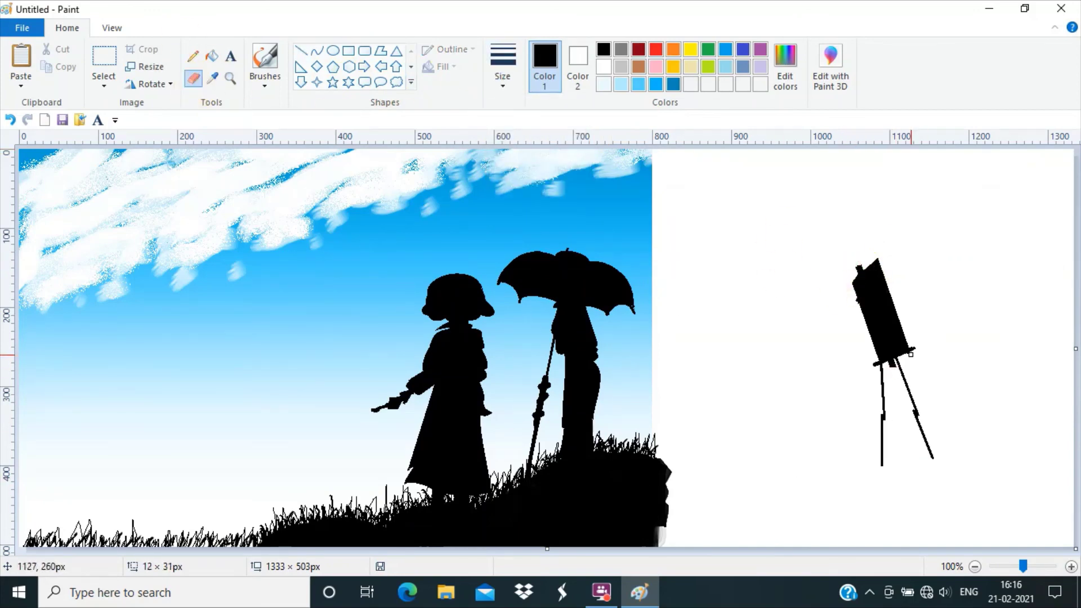
Step: Select the easel in an area about 309 by 358 px and move it onto the hill at the dress figure's outstretched hand
click(103, 62)
drag(769, 202, 1012, 485)
drag(880, 345, 346, 417)
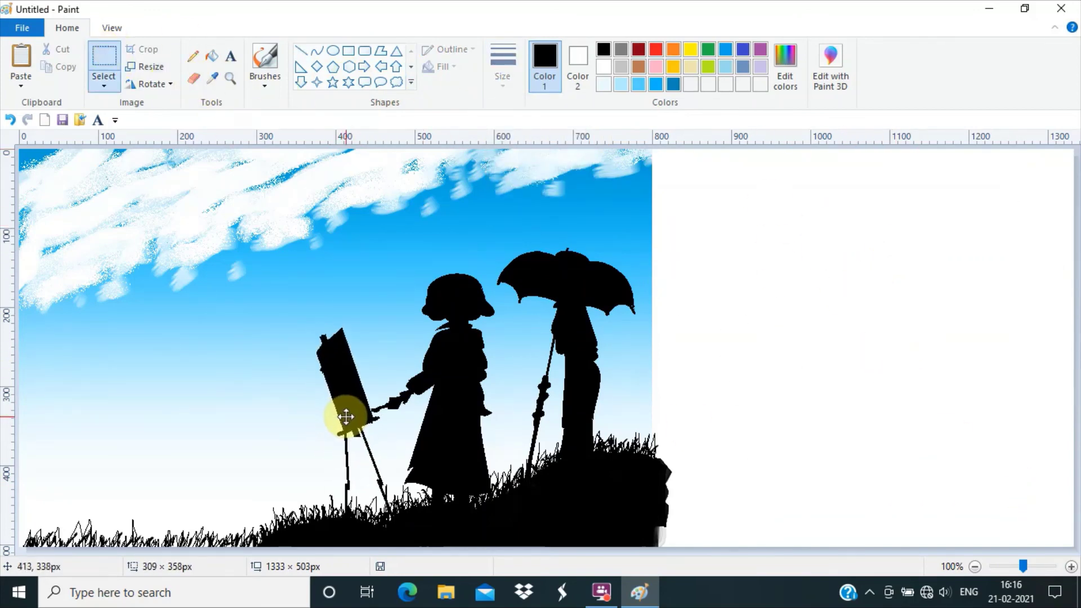
Step: Draw a jointed rear leg from the board's upper left edge down into the grass, redrawing its lower segment
click(503, 77)
click(502, 159)
drag(326, 374, 300, 525)
click(516, 285)
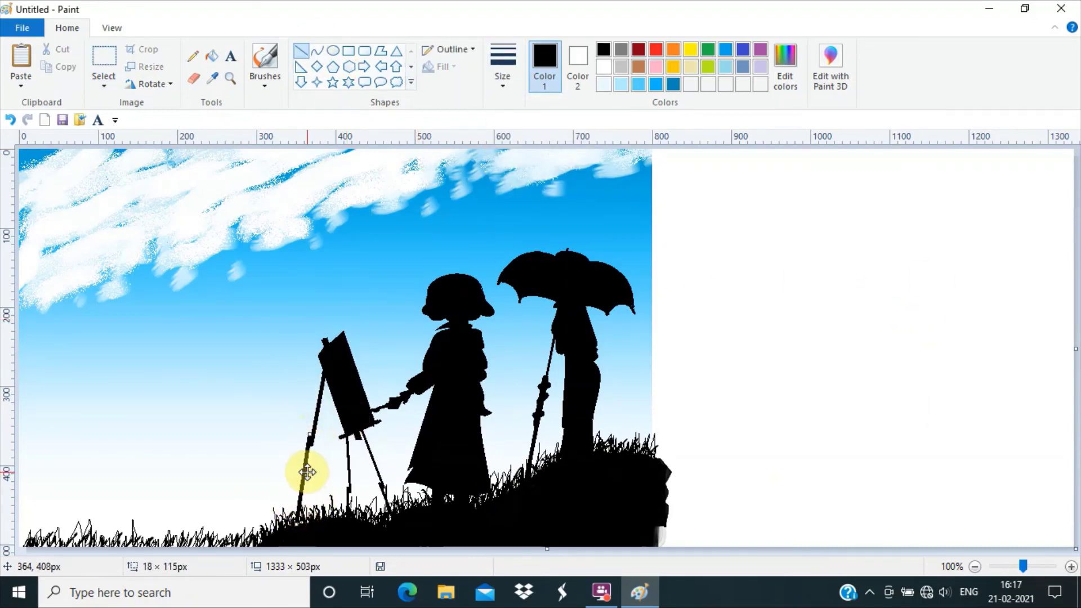
click(961, 418)
key(ctrl+z)
drag(316, 438, 298, 526)
click(814, 405)
Step: Narrow the canvas to the right edge of the painted scene and frame the whole picture with a rectangle
drag(1075, 349, 651, 386)
click(349, 51)
drag(24, 151, 653, 545)
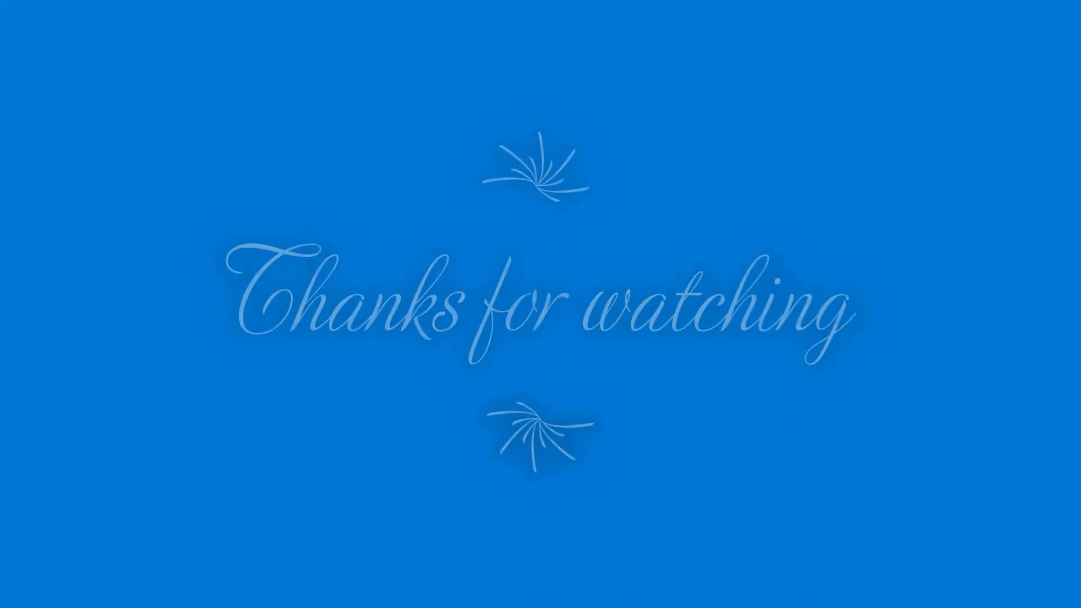